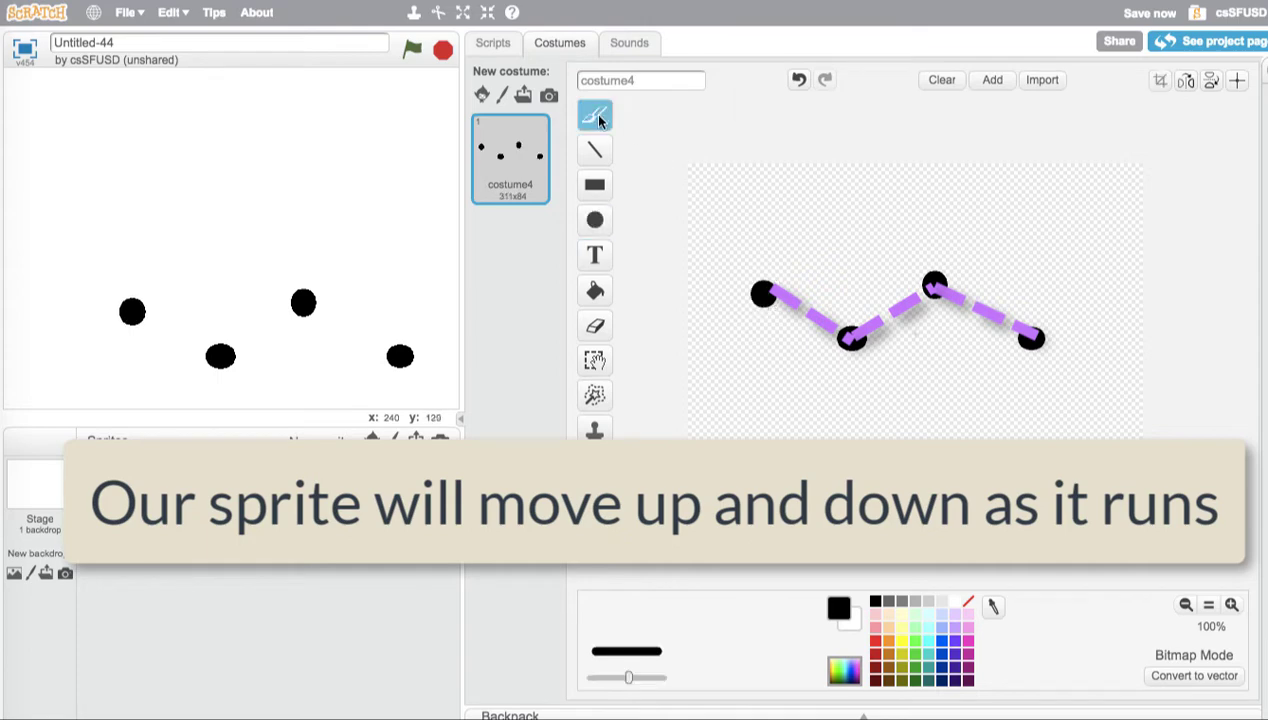
Brush a torso under each of the four heads, and add a bent right leg to the two rightmost figures
drag(1026, 350, 1068, 392)
drag(932, 290, 937, 350)
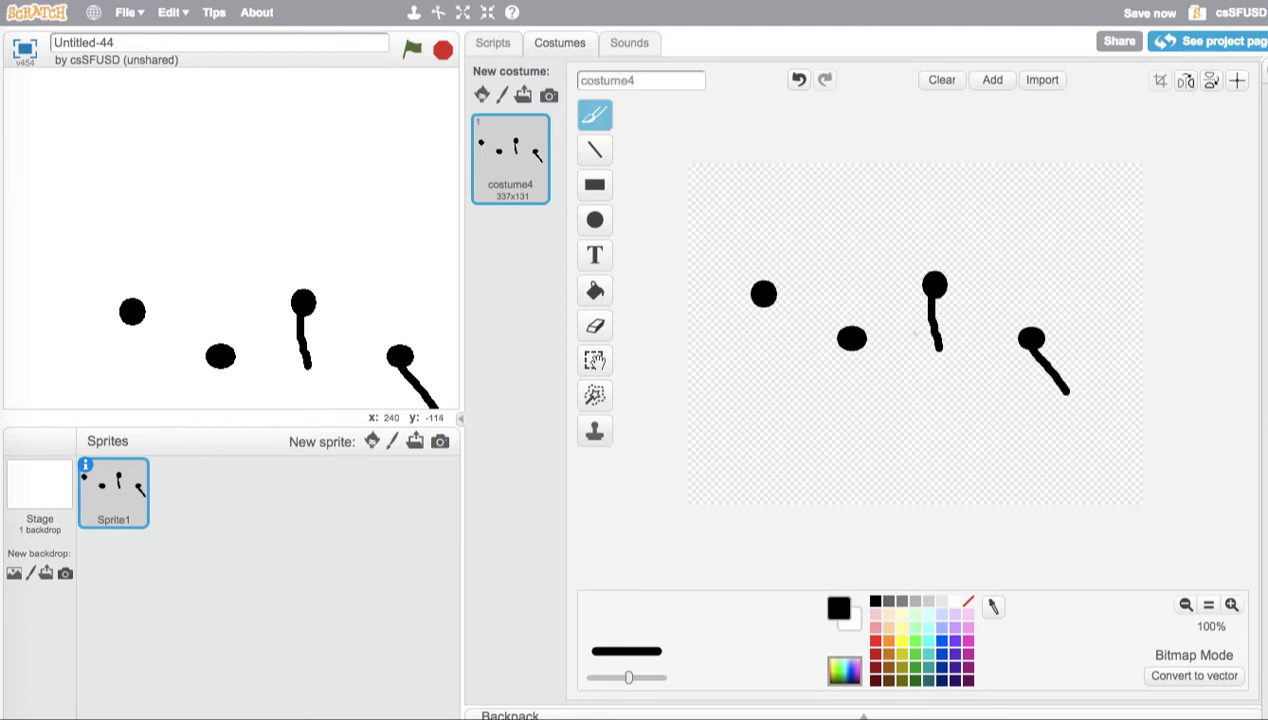
drag(850, 342, 906, 377)
drag(763, 296, 770, 337)
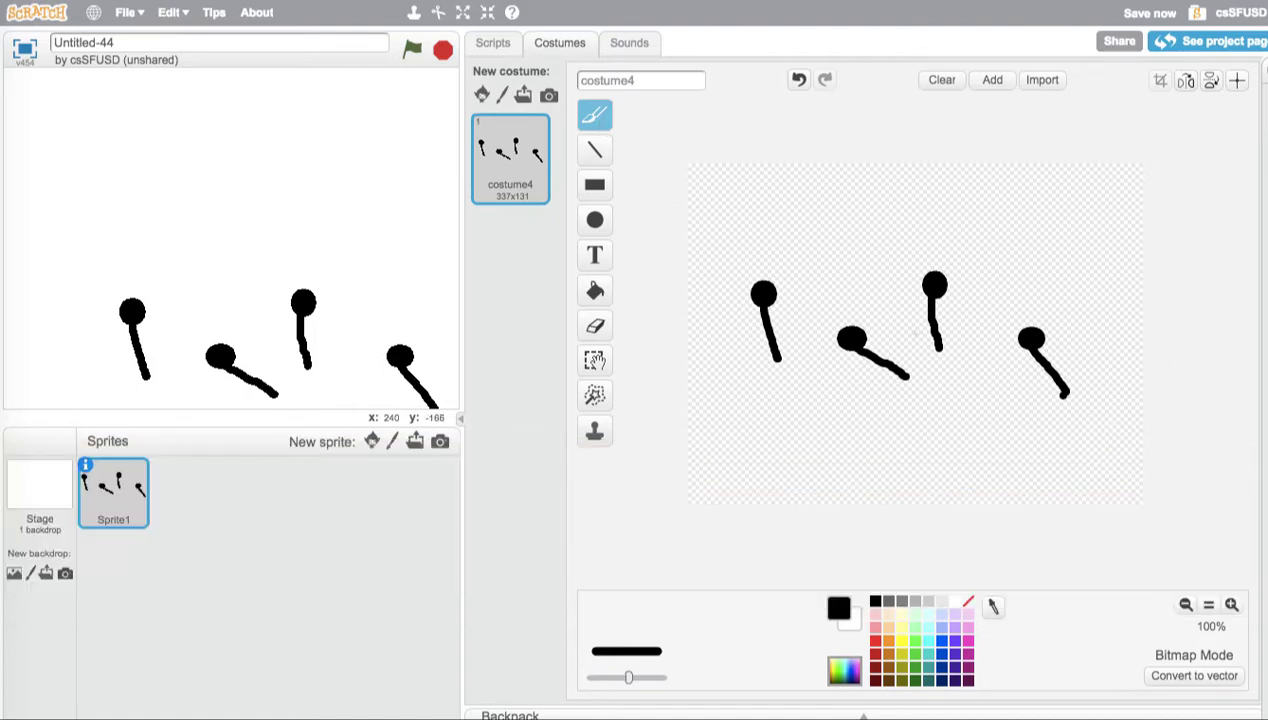
mouse_move(1062, 390)
mouse_down()
mouse_move(1021, 398)
mouse_move(1039, 433)
mouse_up()
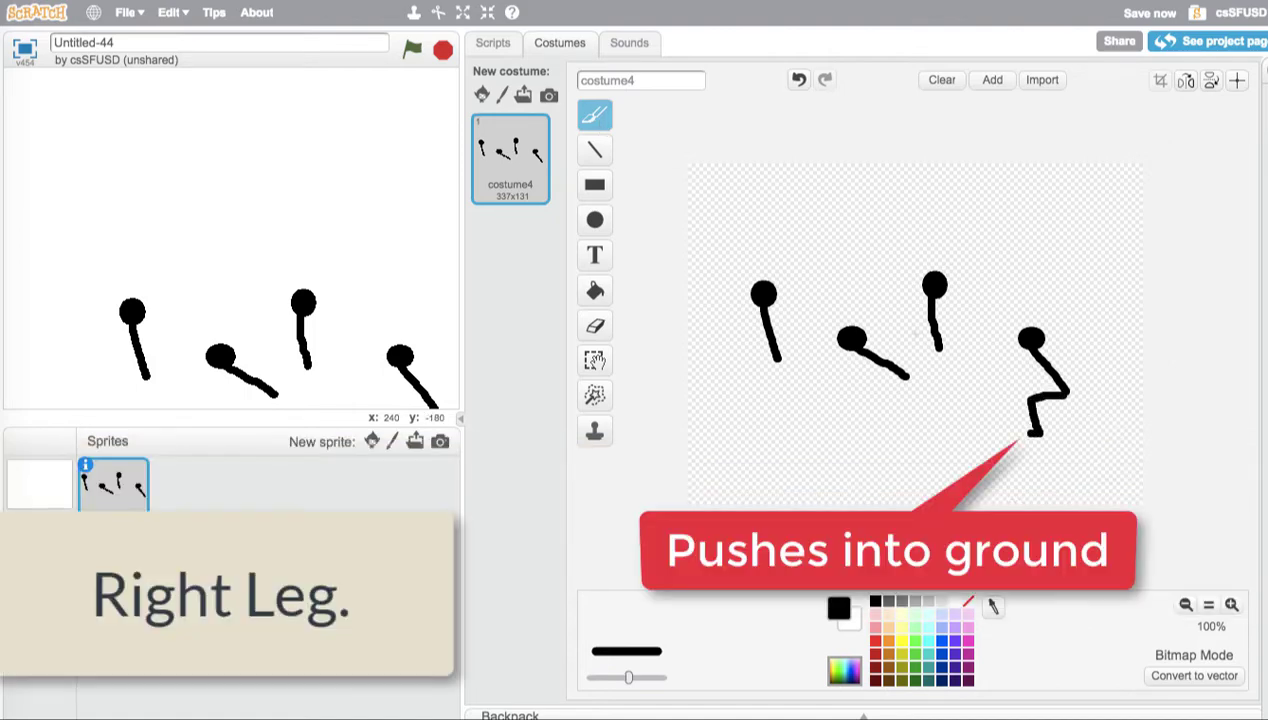
drag(930, 348, 938, 372)
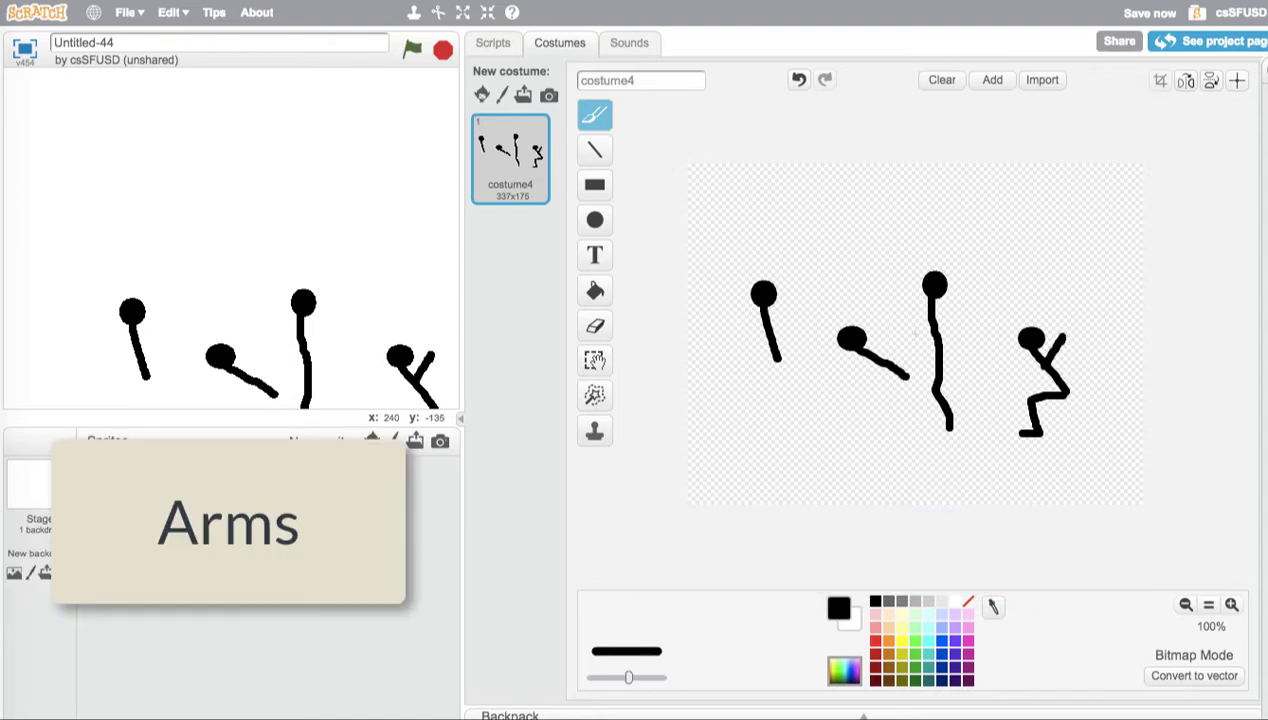
Draw arms on all four stick figures with the brush, raised on the low figures and hanging on the tall ones
drag(1042, 362, 1078, 362)
mouse_move(931, 316)
mouse_down()
mouse_move(966, 346)
mouse_move(954, 356)
mouse_up()
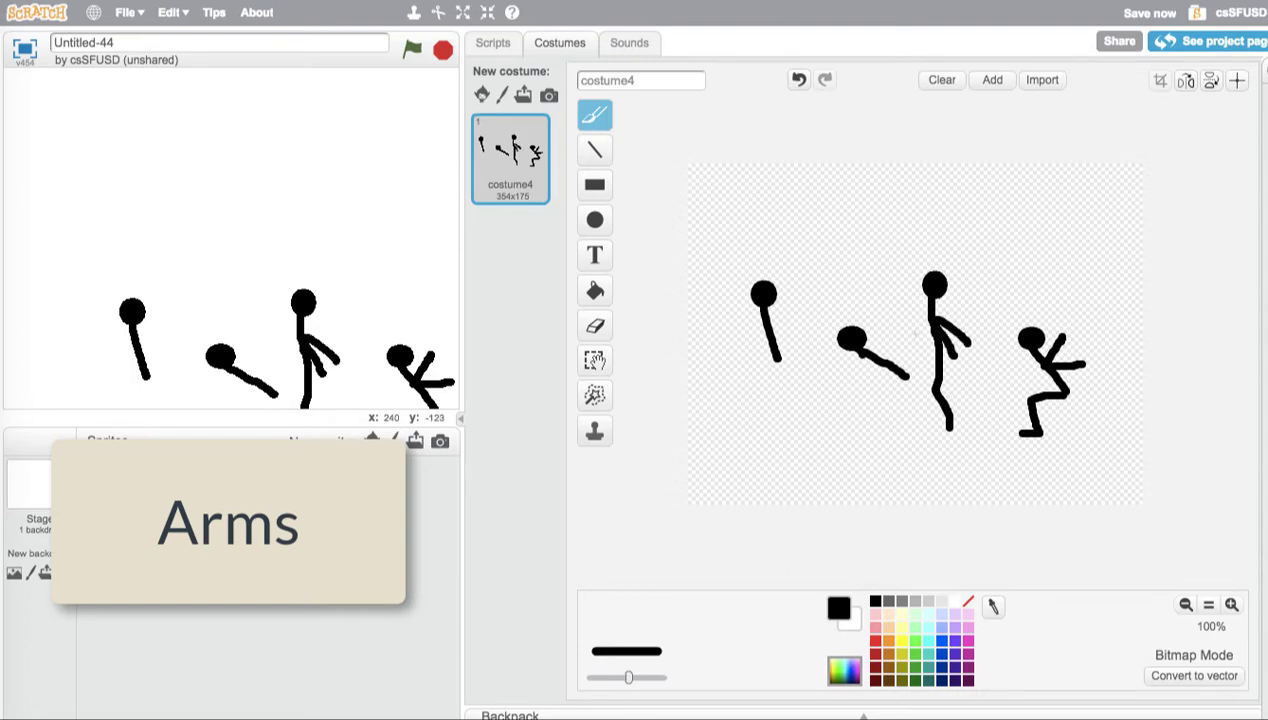
mouse_move(866, 352)
mouse_down()
mouse_move(904, 337)
mouse_move(861, 311)
mouse_up()
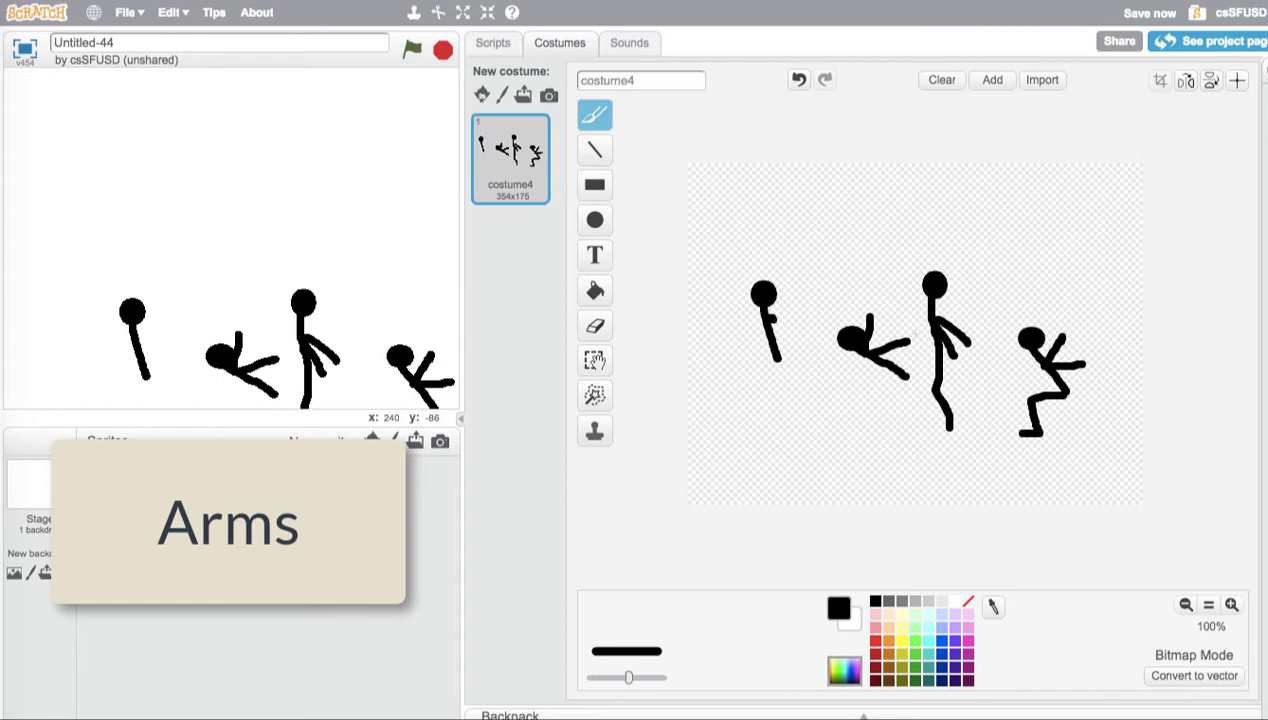
drag(765, 316, 791, 354)
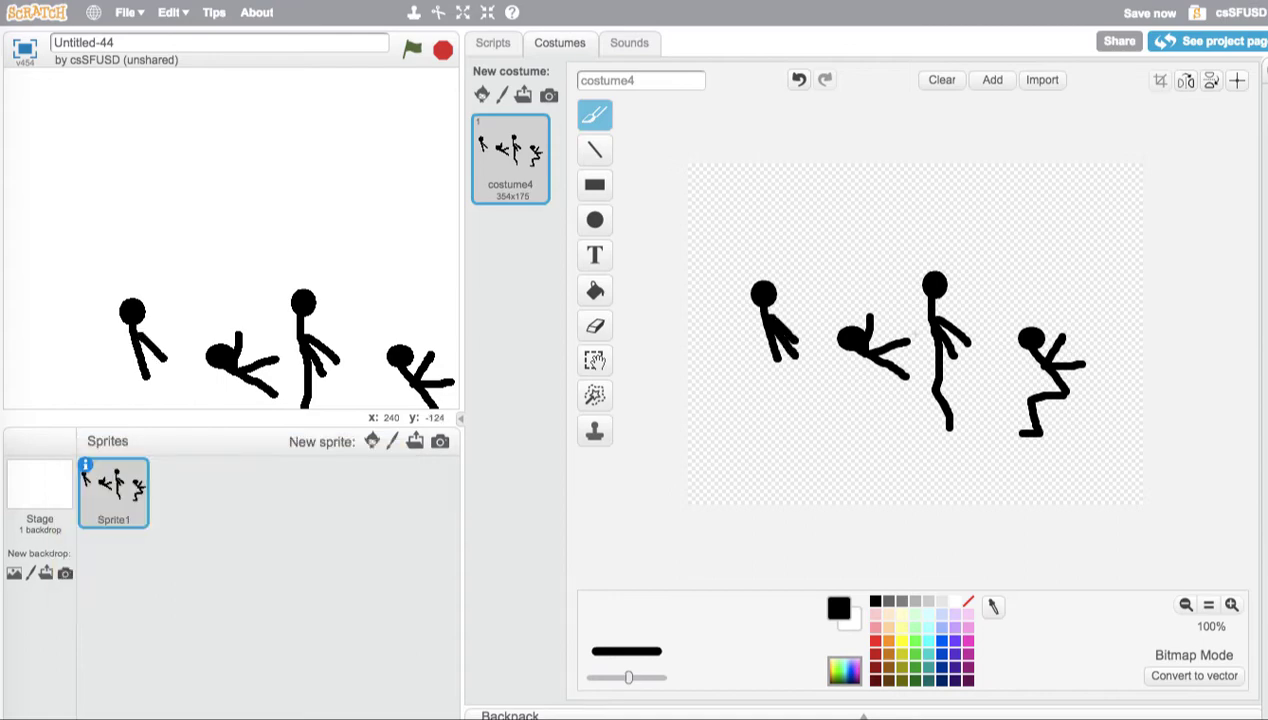
Duplicate the four-figure costume three times to make four identical costumes
click(413, 12)
click(510, 150)
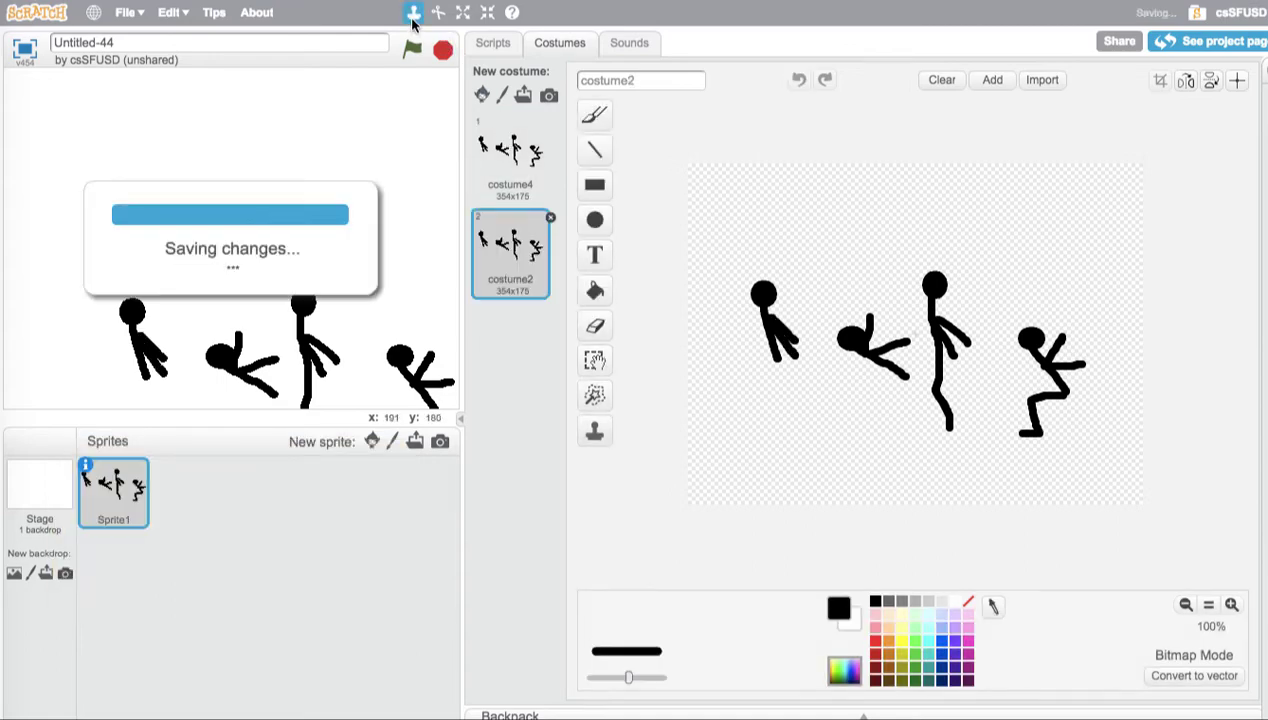
click(512, 240)
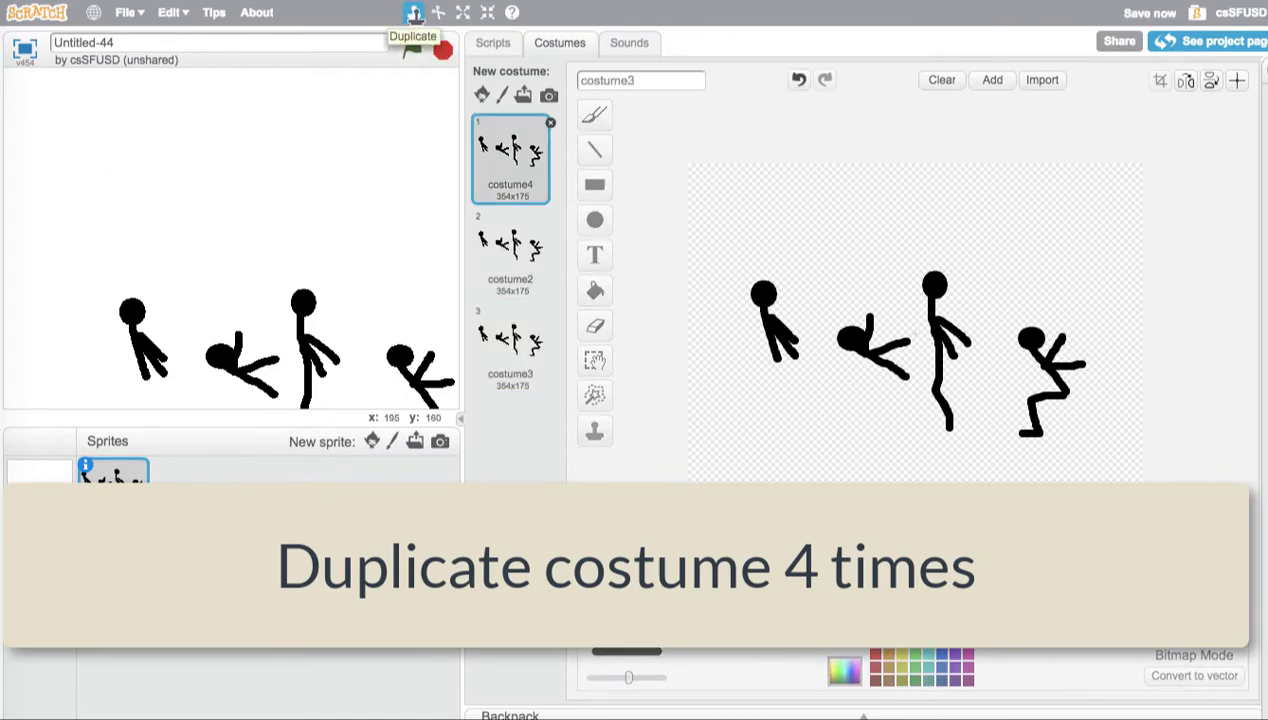
click(515, 332)
Erase the extra figures, keeping only the crouching rightmost figure in costume4 and only the tall figure beside it in costume2
click(513, 152)
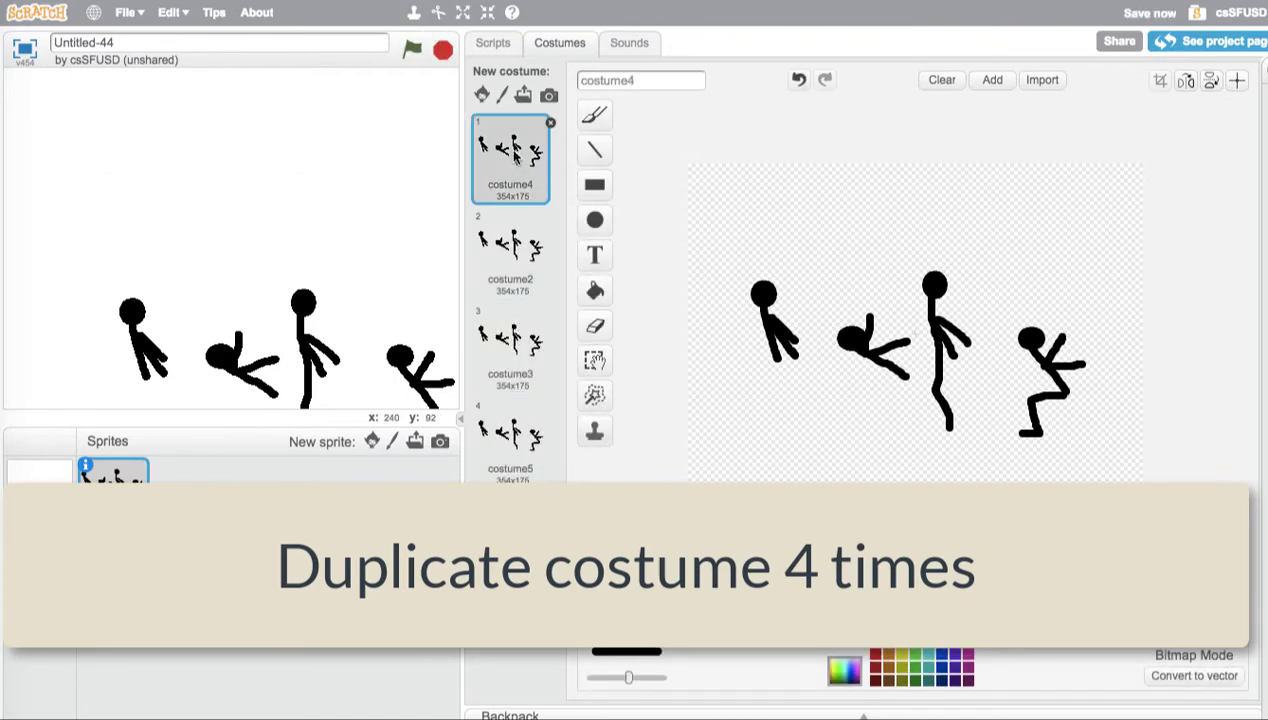
click(595, 326)
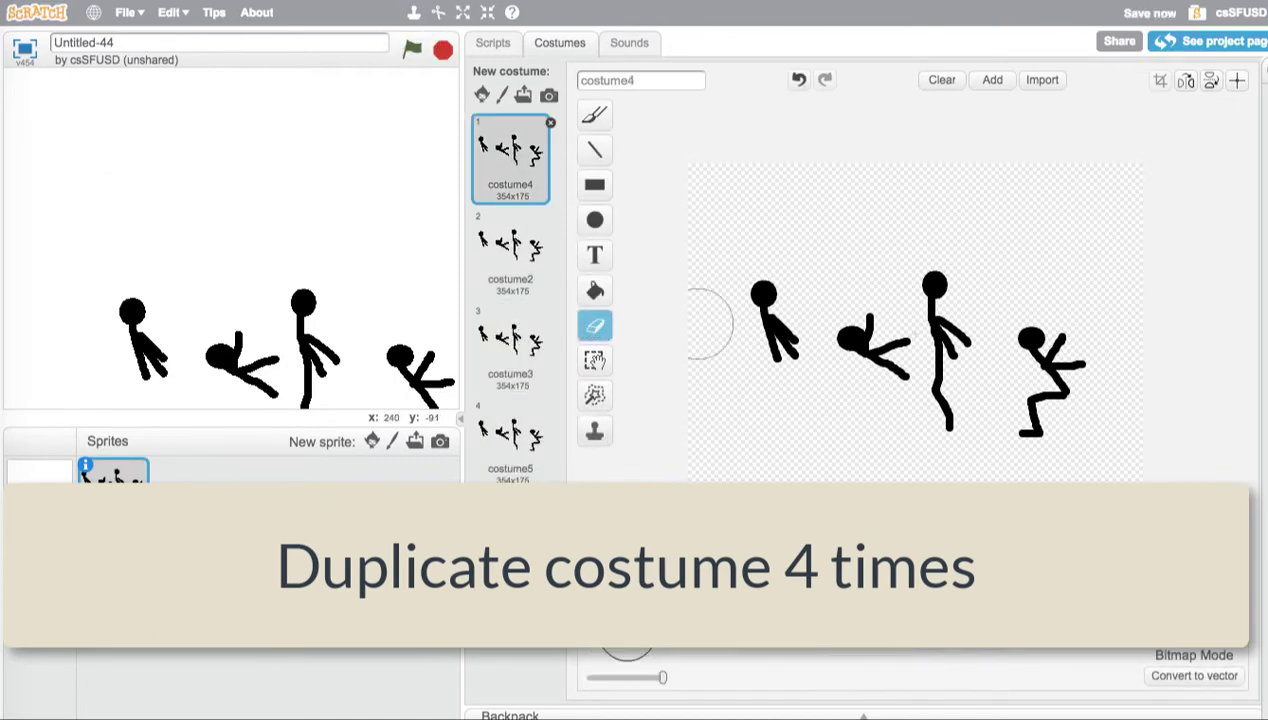
mouse_move(764, 290)
mouse_down()
mouse_move(937, 410)
mouse_move(917, 252)
mouse_move(866, 331)
mouse_up()
click(531, 250)
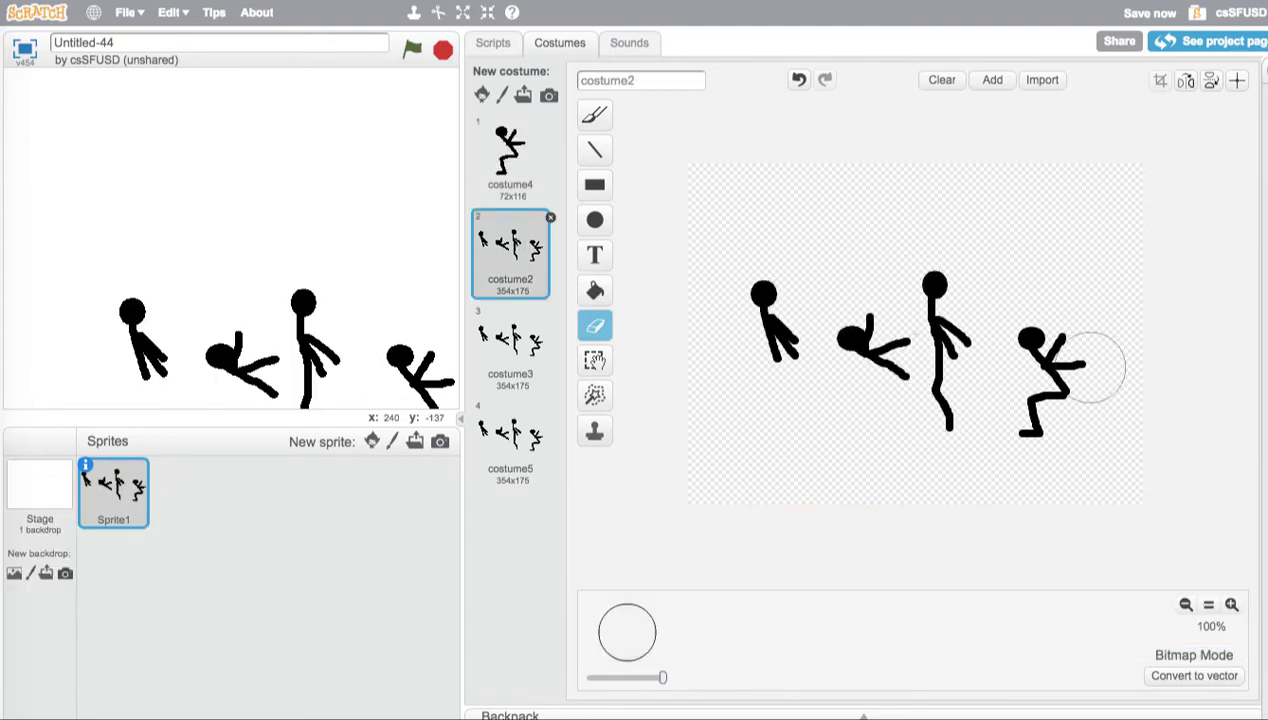
mouse_move(1090, 362)
mouse_down()
mouse_move(1039, 320)
mouse_move(1022, 447)
mouse_up()
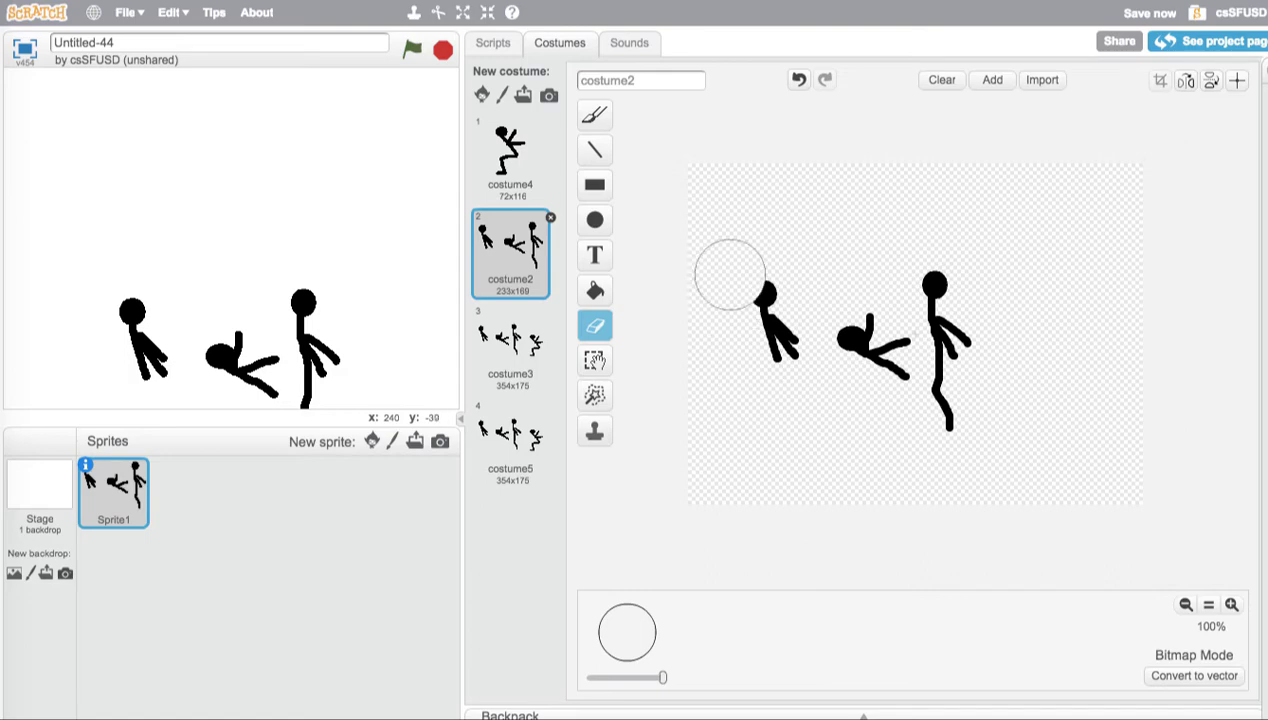
mouse_move(727, 269)
mouse_down()
mouse_move(858, 351)
mouse_move(884, 352)
mouse_move(773, 352)
mouse_up()
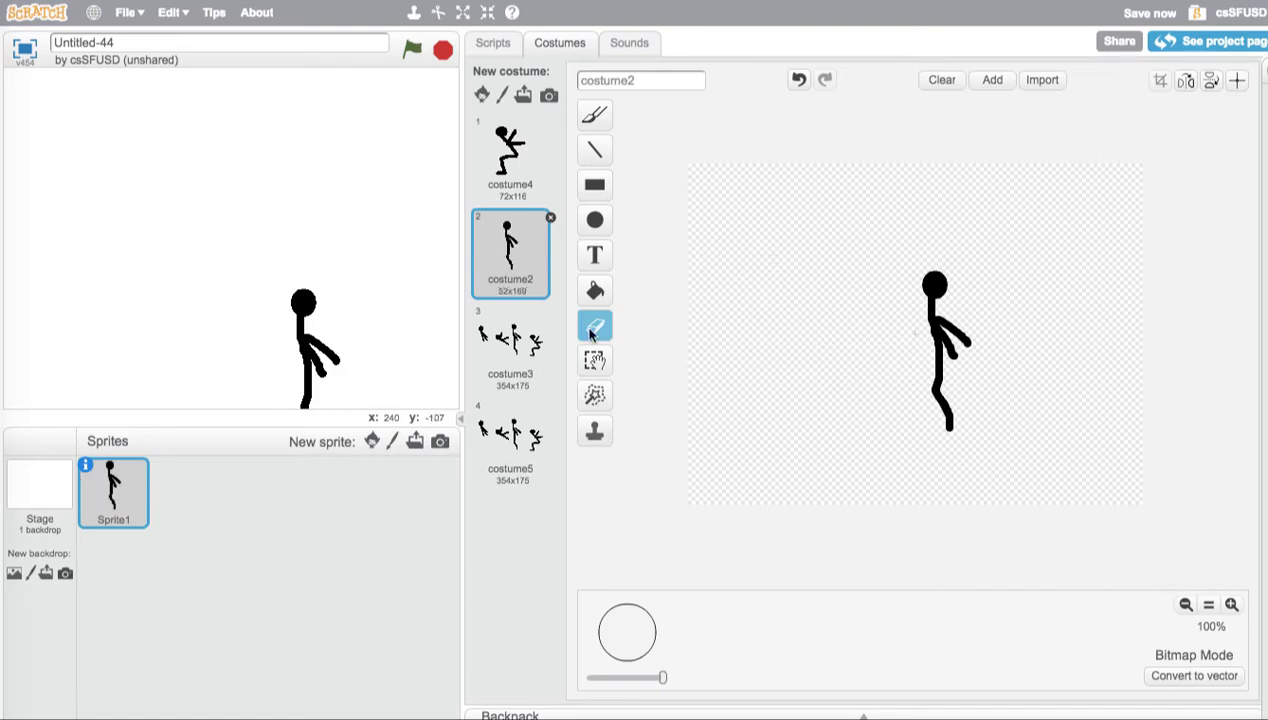
Erase the extra figures, keeping only the low leaning figure in costume3 and only the leftmost figure in costume5
click(511, 345)
drag(758, 283, 784, 362)
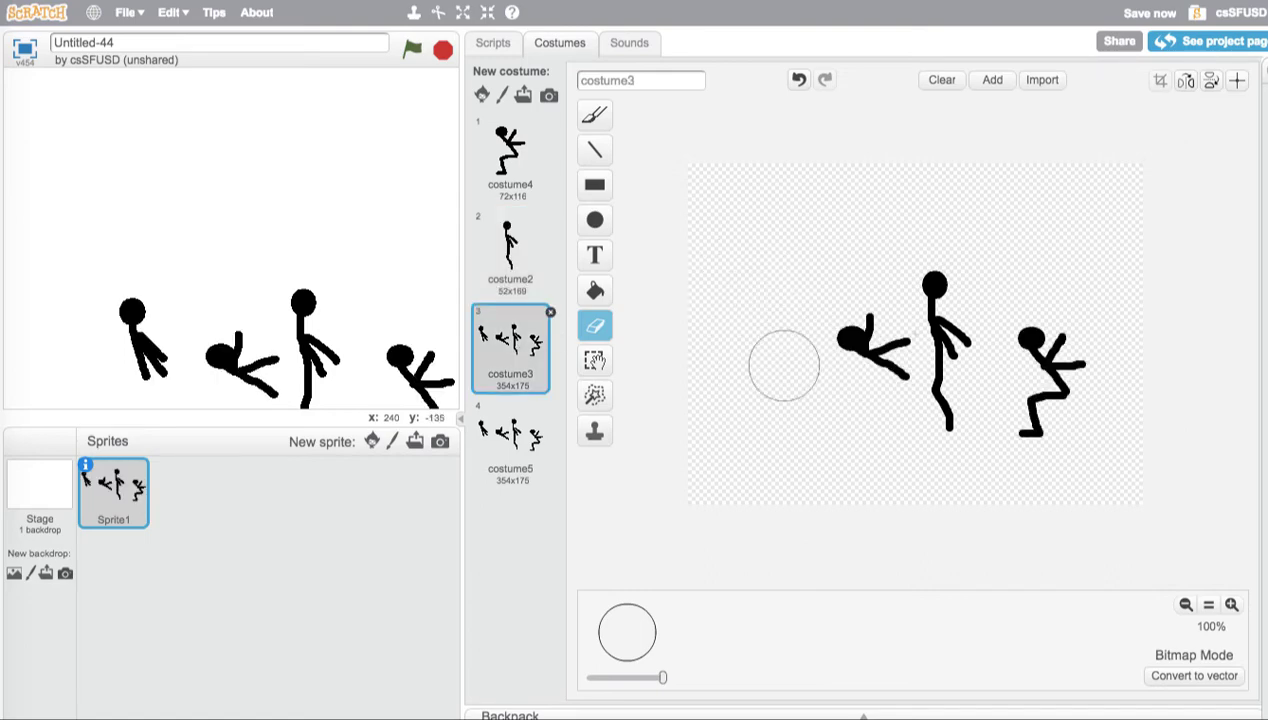
mouse_move(968, 441)
mouse_down()
mouse_move(948, 306)
mouse_move(1053, 348)
mouse_move(1022, 450)
mouse_up()
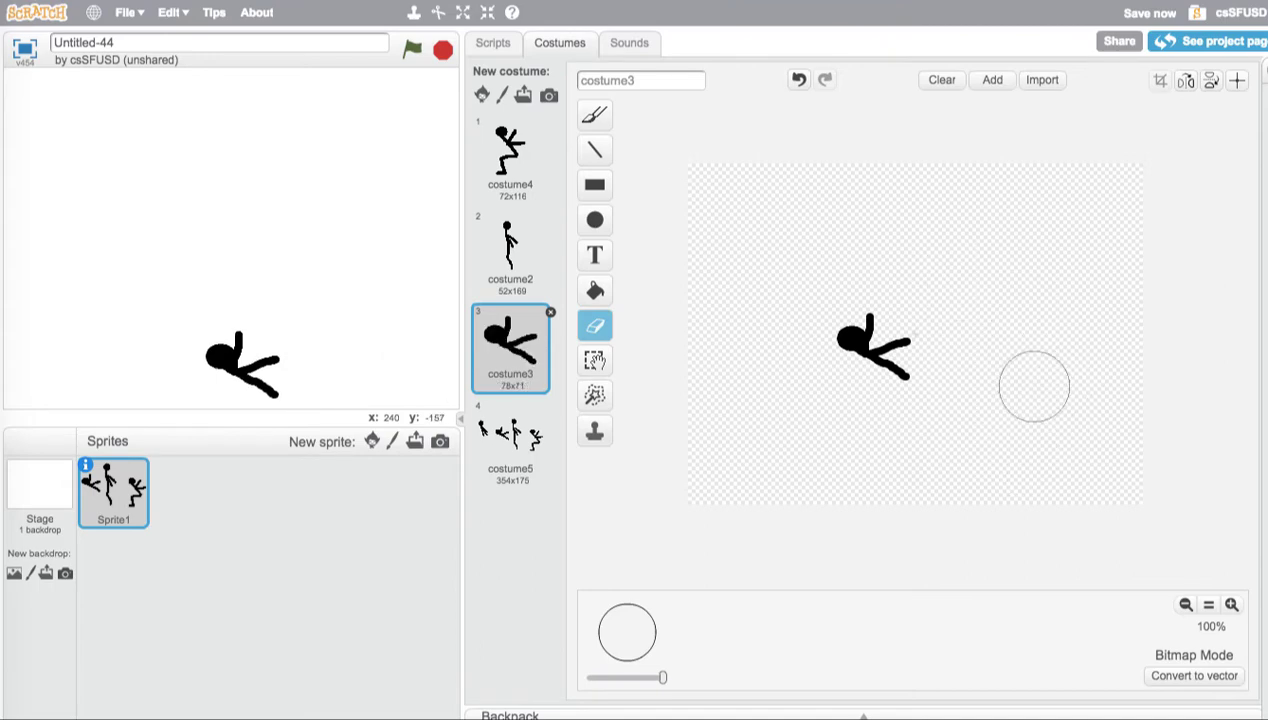
click(523, 445)
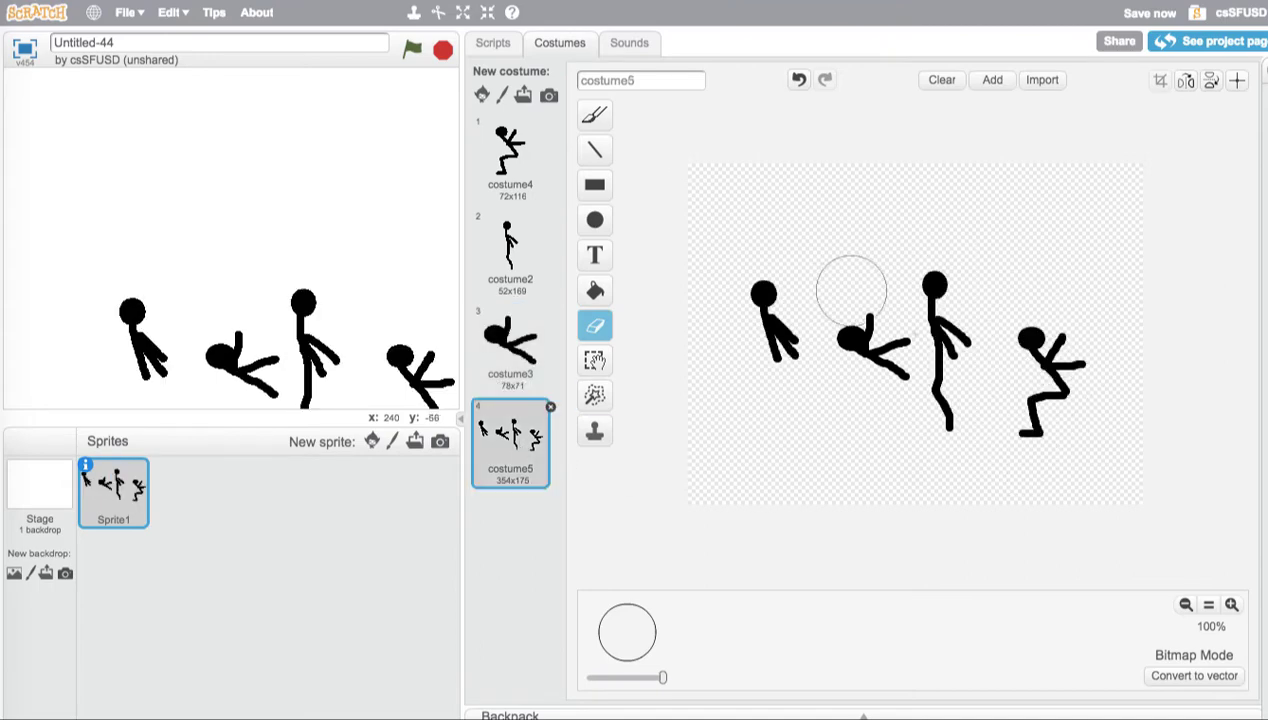
mouse_move(886, 275)
mouse_down()
mouse_move(925, 287)
mouse_move(1039, 391)
mouse_move(1064, 362)
mouse_move(931, 320)
mouse_move(866, 345)
mouse_up()
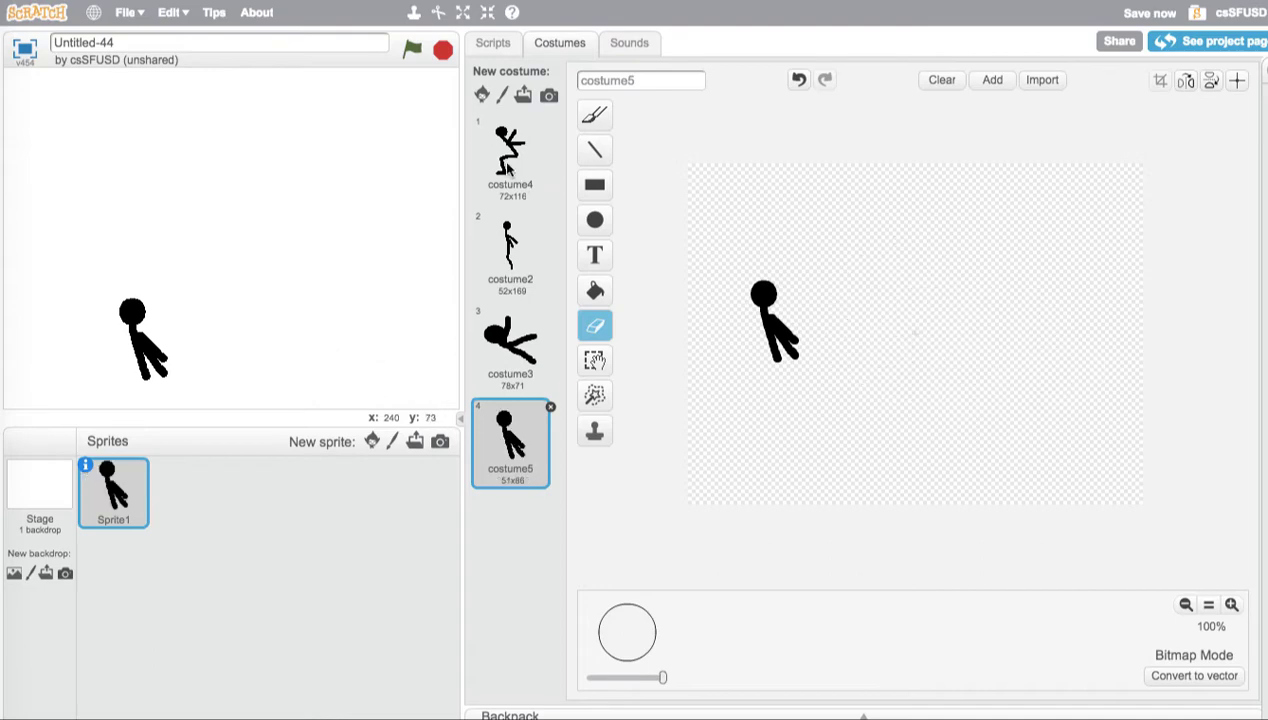
Brush a right leg trailing behind the leaning figure in costume3 and a nearly straight right leg in costume5
click(510, 345)
click(594, 114)
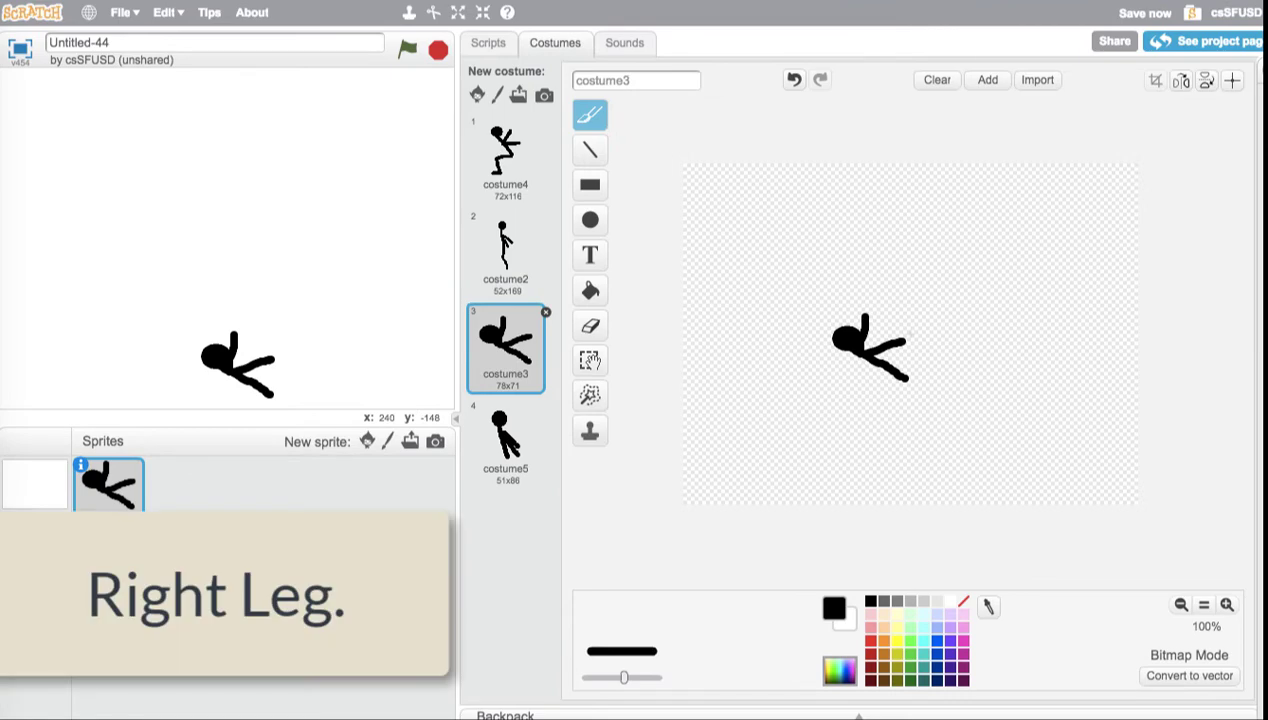
mouse_move(900, 375)
mouse_down()
mouse_move(918, 408)
mouse_move(962, 424)
mouse_up()
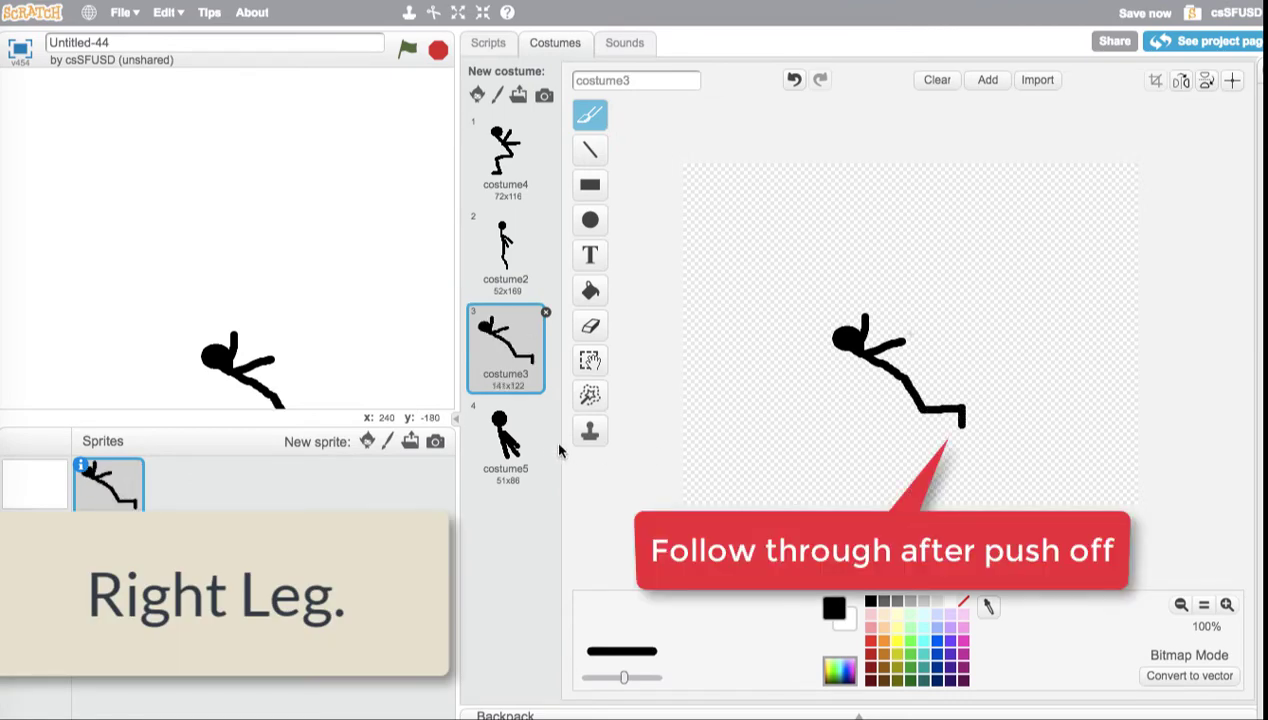
click(506, 449)
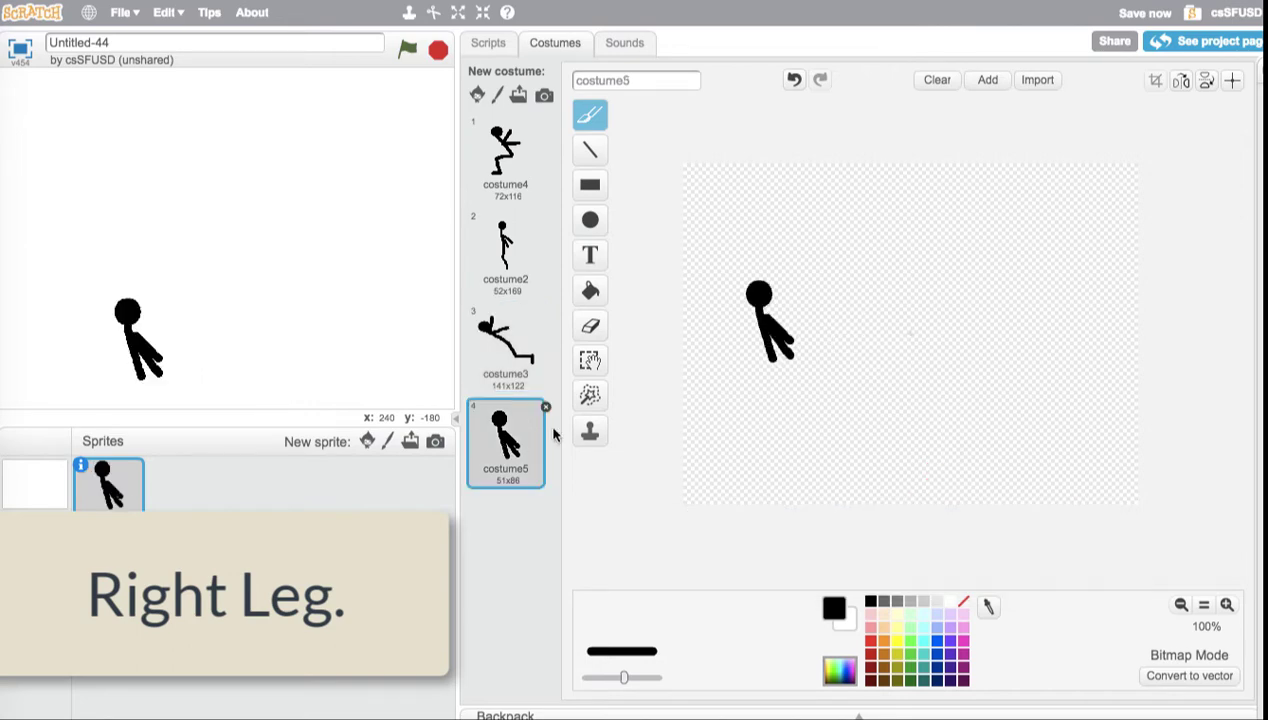
drag(766, 356, 795, 414)
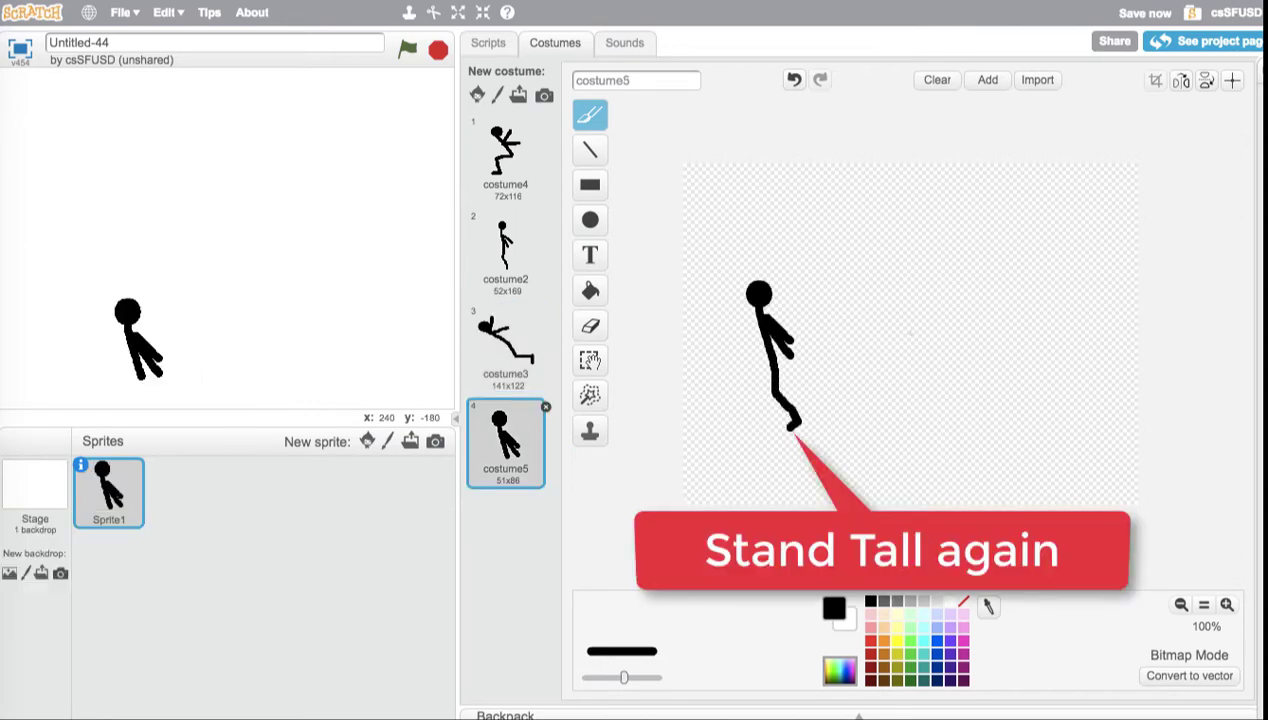
Go through costume4, costume2, costume3 and costume5 in order to check the right leg's motion
click(504, 155)
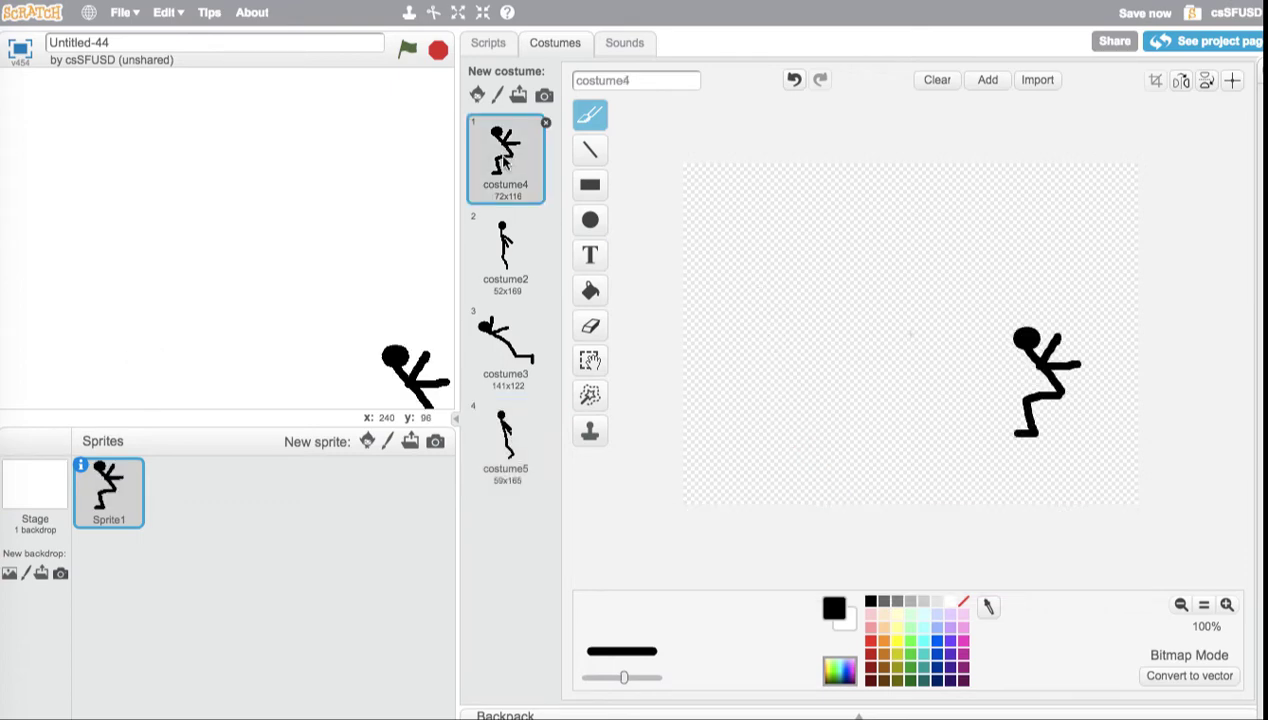
click(509, 268)
click(499, 338)
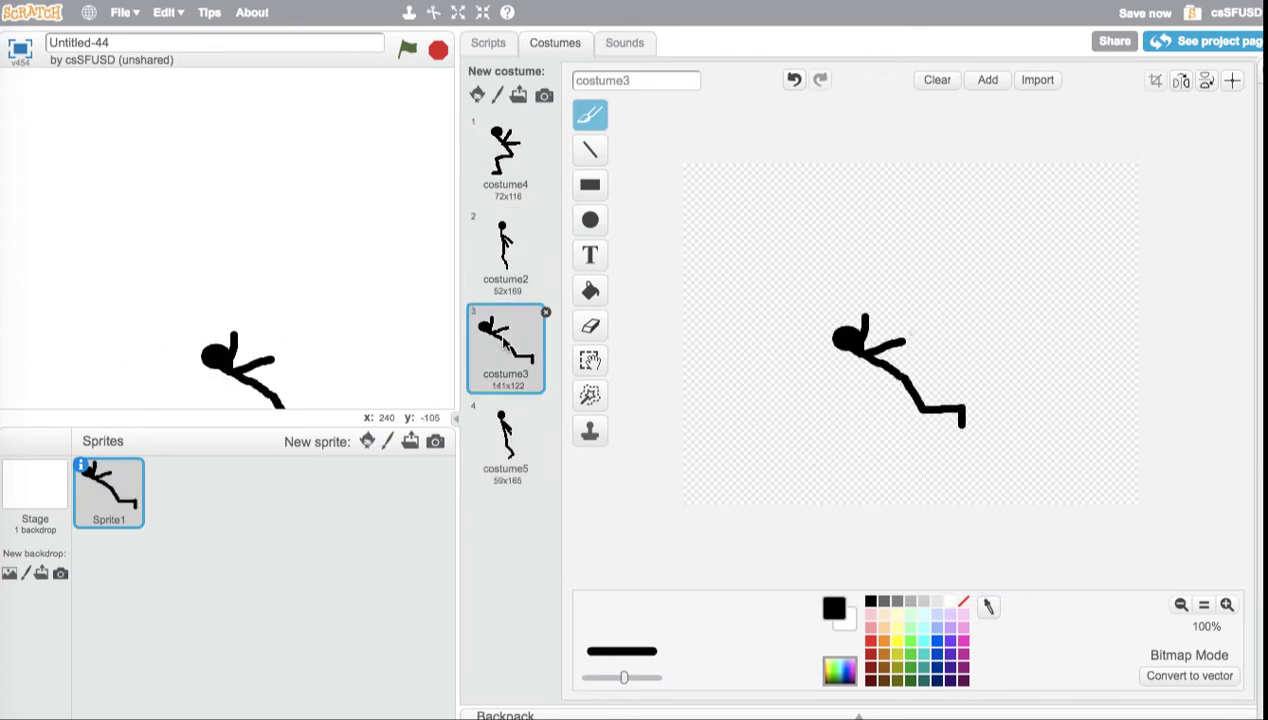
click(509, 432)
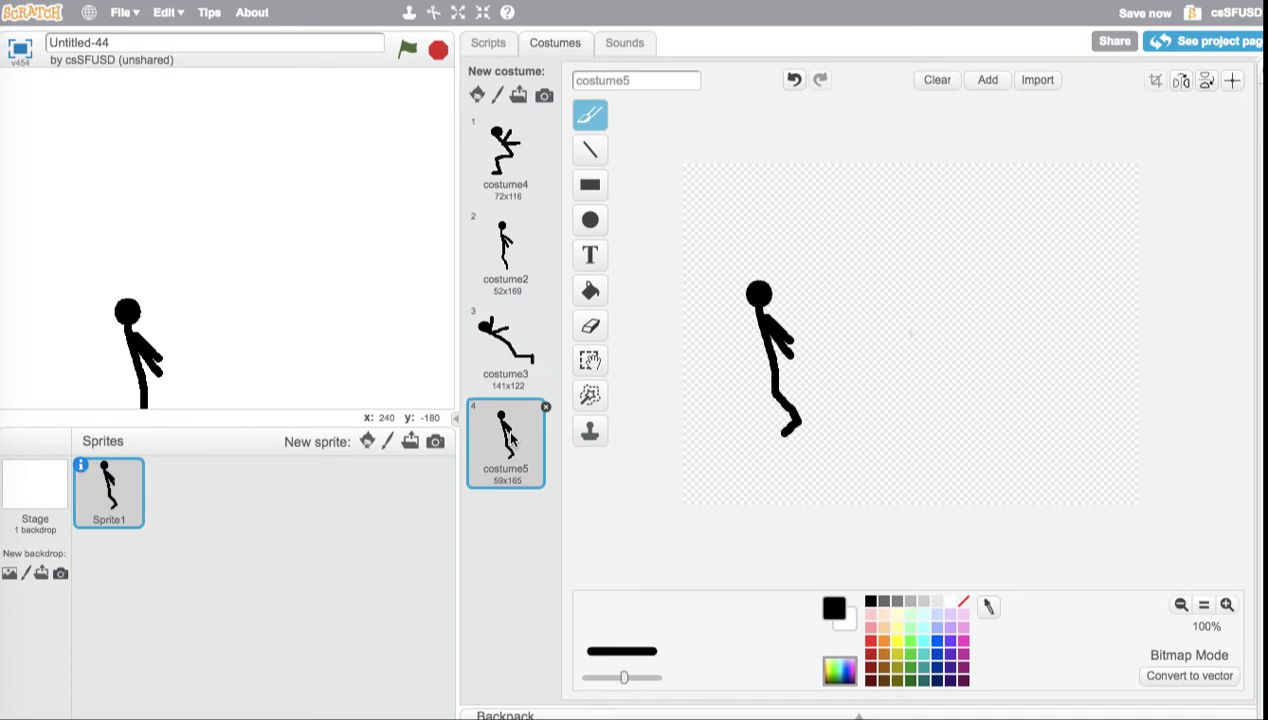
Brush the left leg stretched out behind the figure in costume4 and bent forward under the body in costume3
click(506, 160)
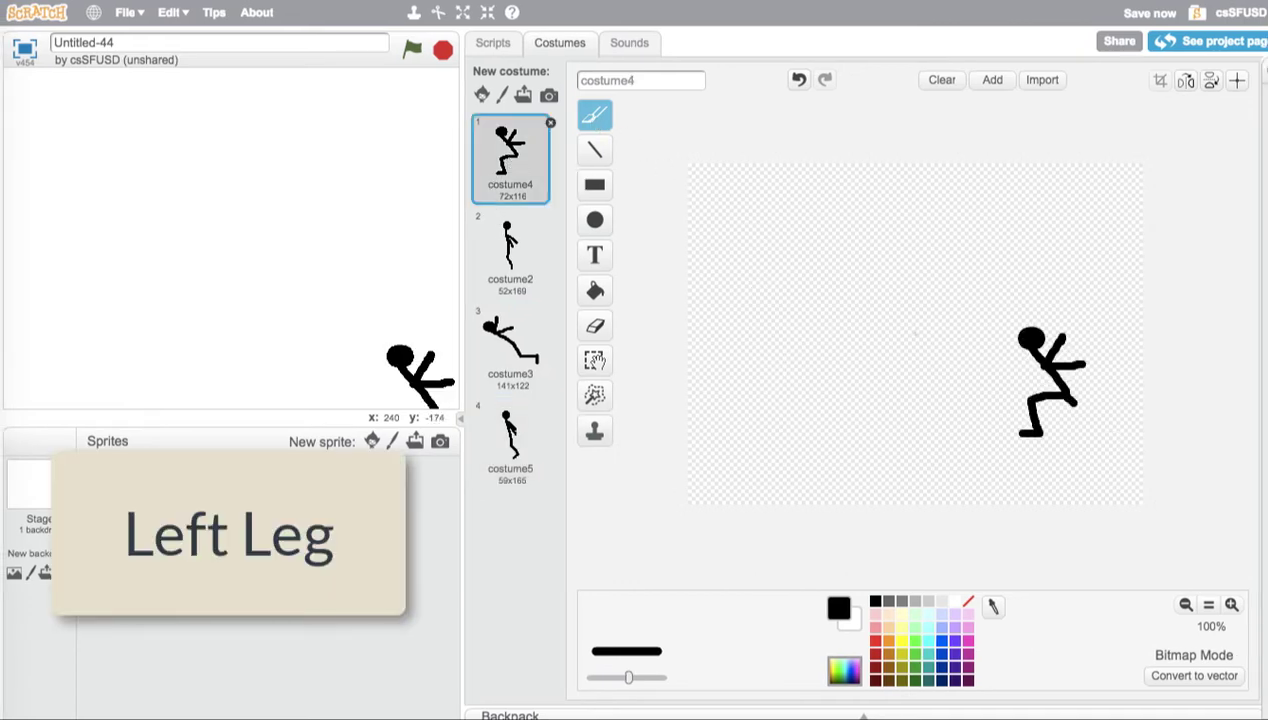
mouse_move(1058, 393)
mouse_down()
mouse_move(1096, 425)
mouse_move(1112, 418)
mouse_up()
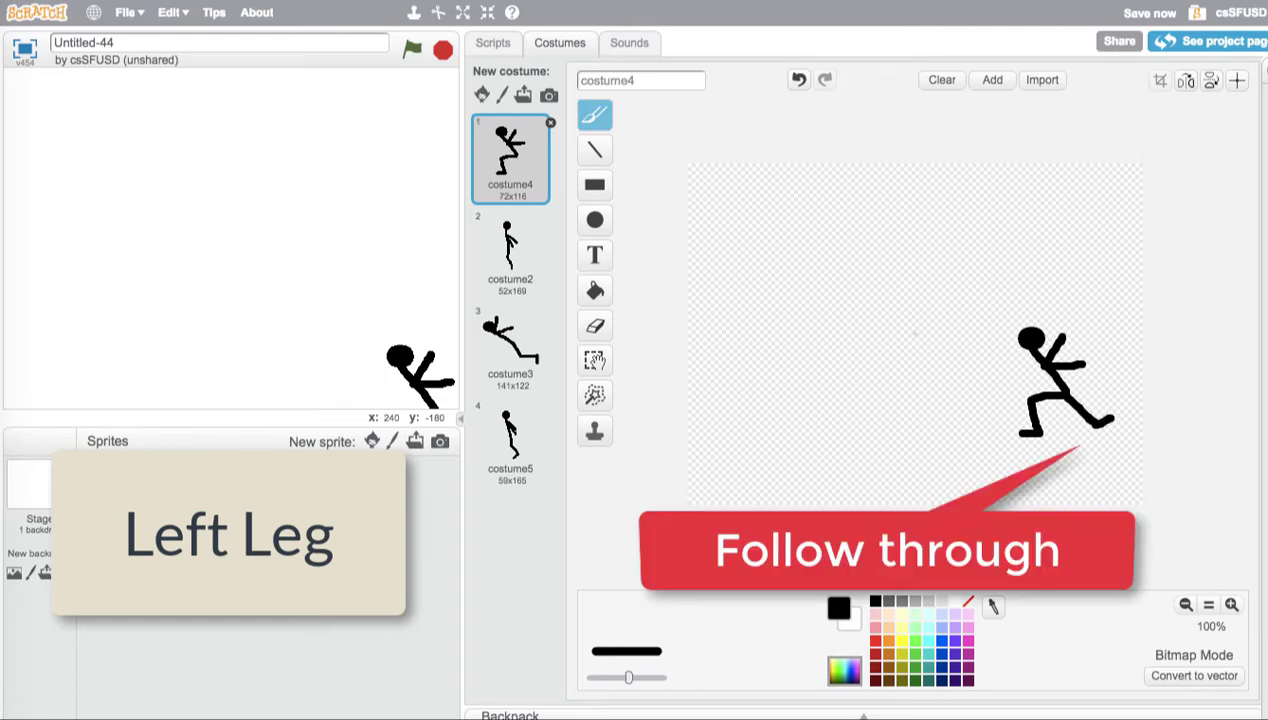
click(510, 345)
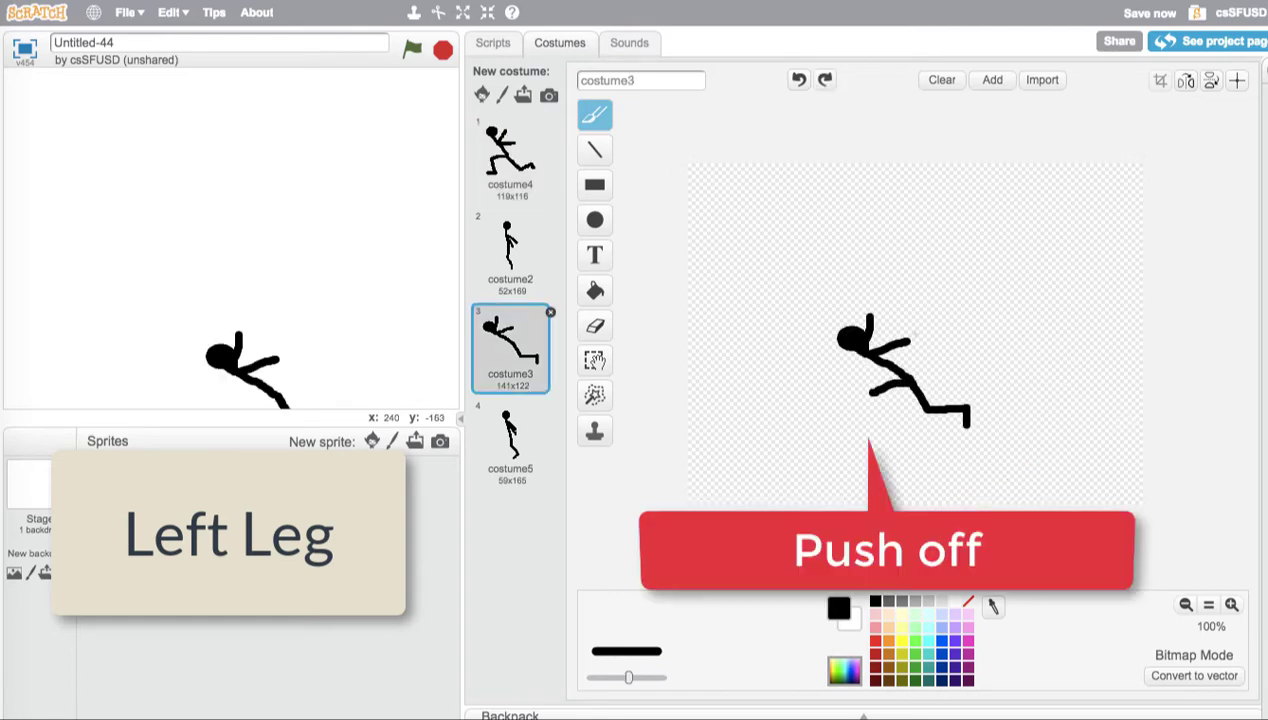
drag(860, 384, 876, 418)
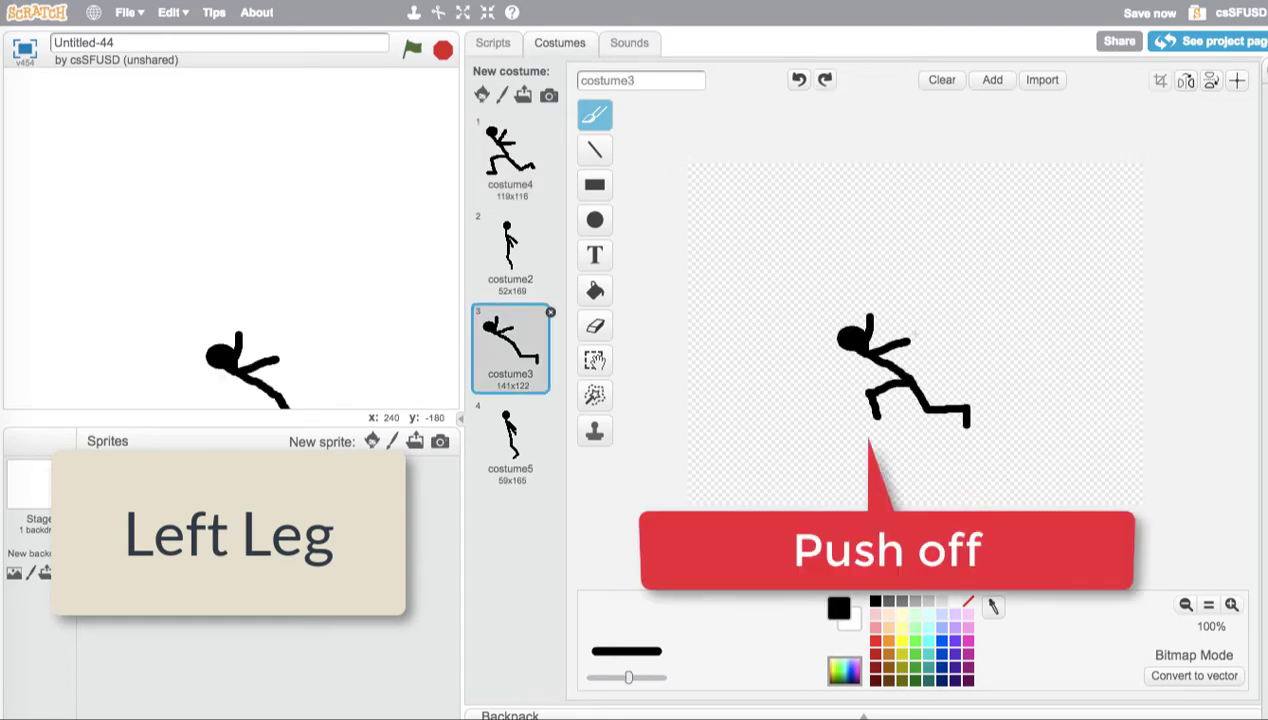
Brush a straight, standing left leg in costume5 and a bent left leg with a foot in costume2
click(508, 438)
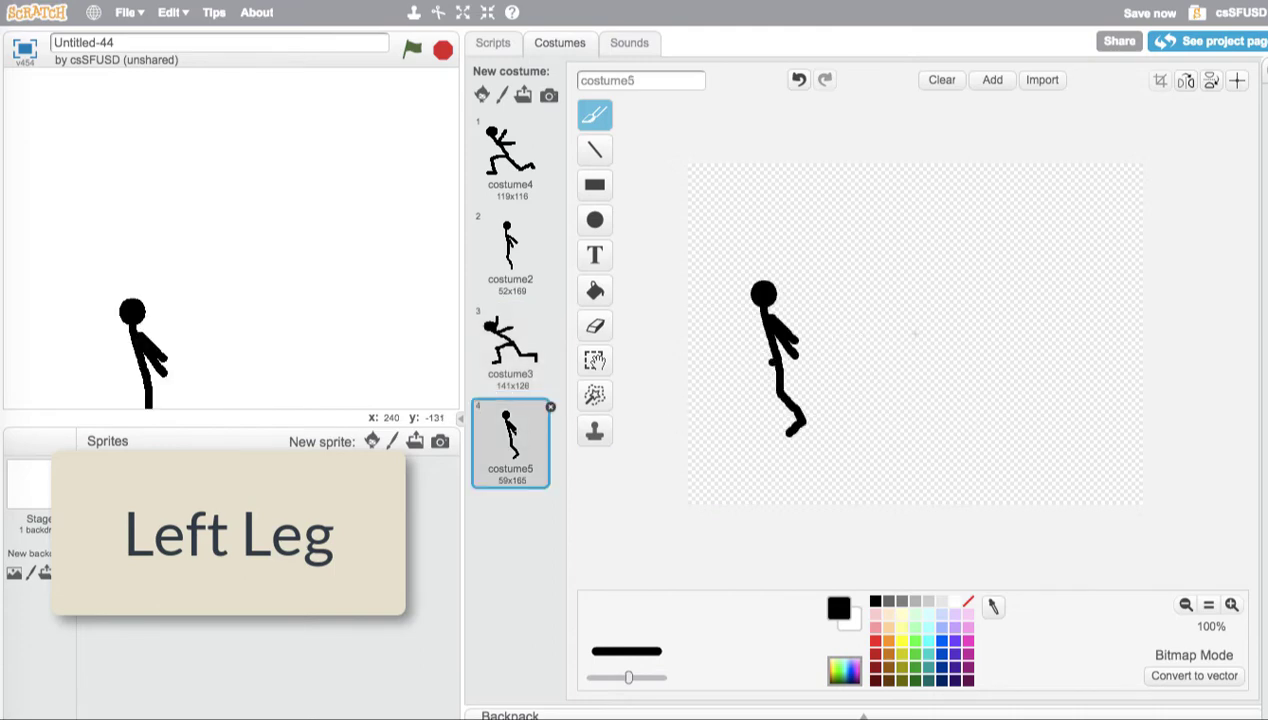
drag(764, 360, 766, 432)
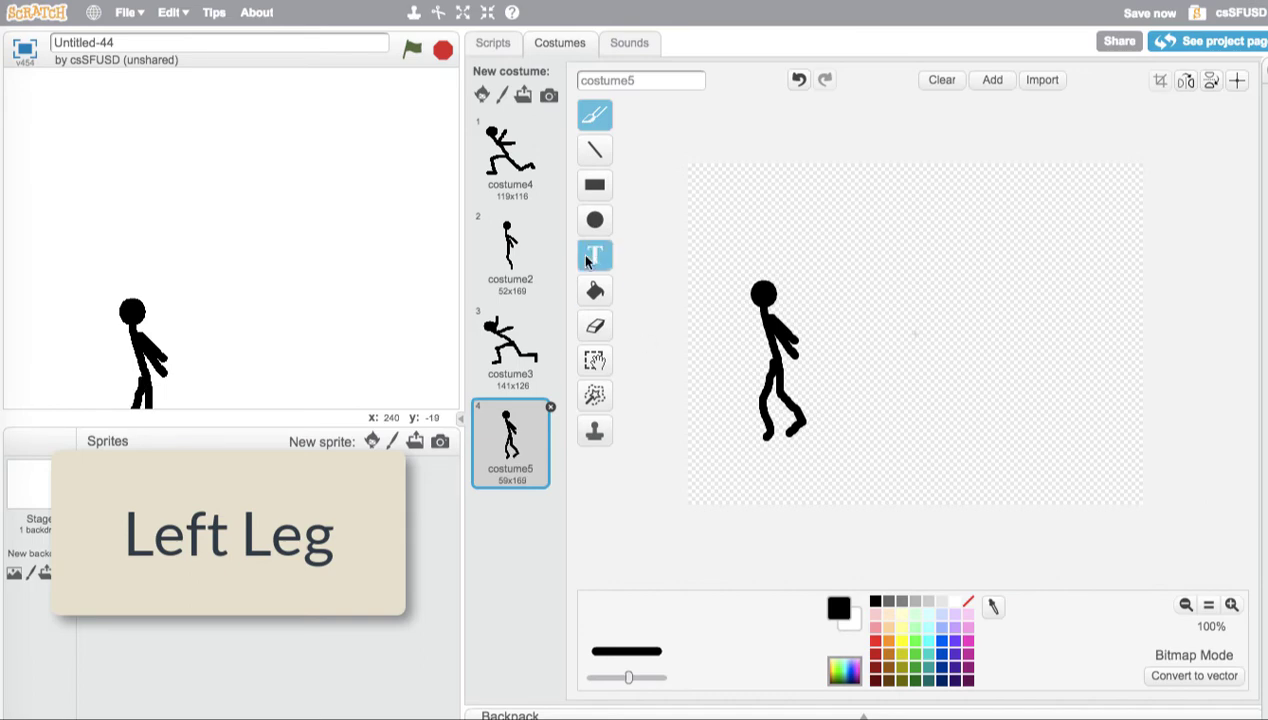
click(510, 250)
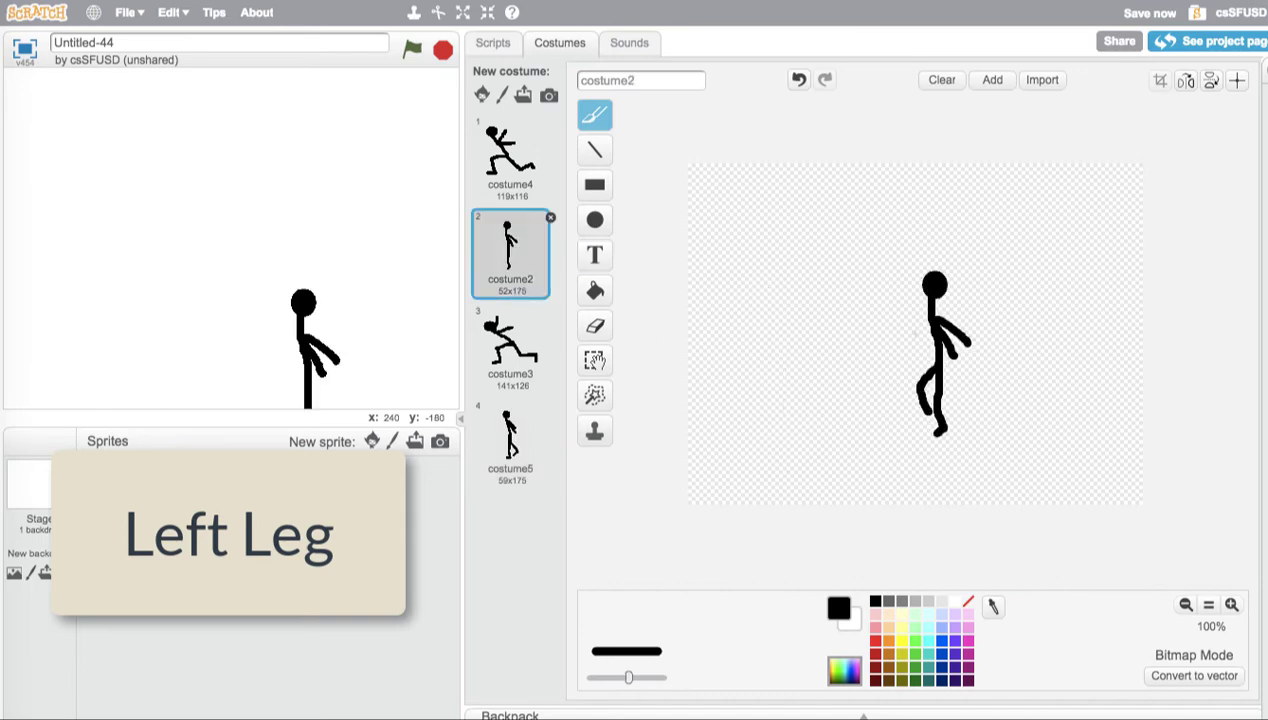
drag(921, 408, 910, 417)
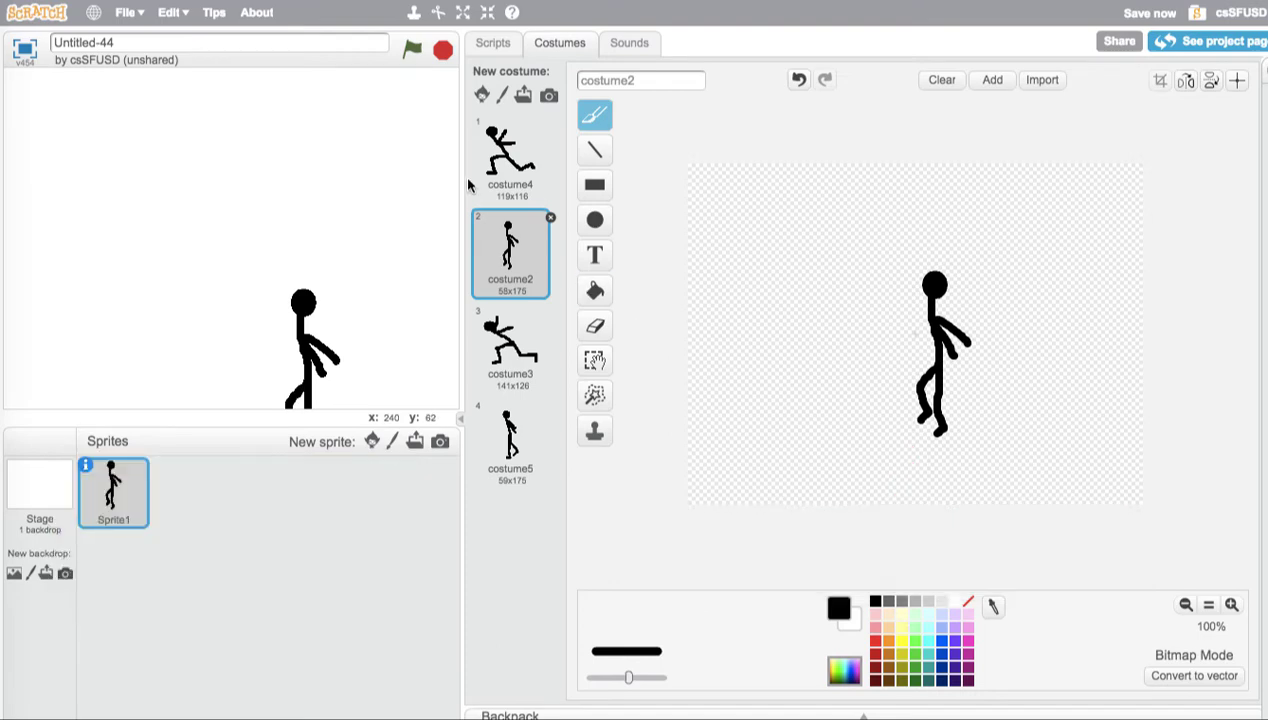
Check the full run cycle across all four costumes in order, and open the sprite's scripts
click(496, 148)
click(508, 256)
click(503, 347)
click(512, 442)
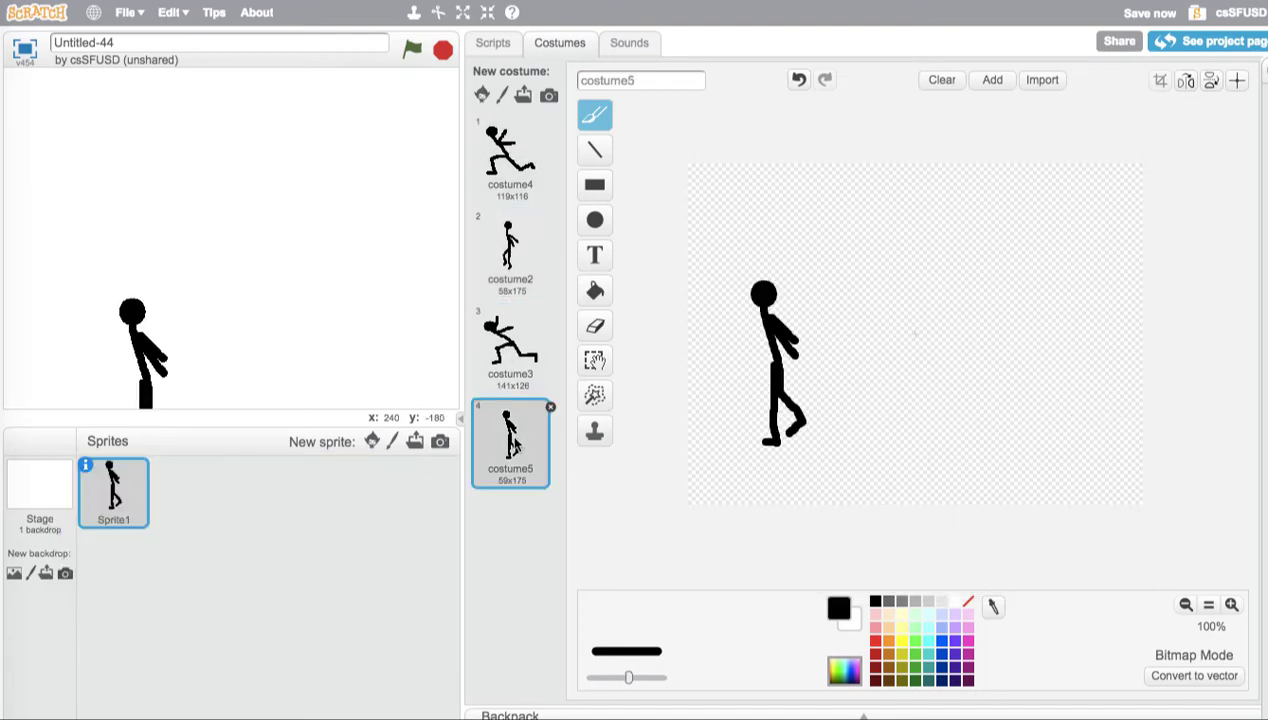
click(495, 42)
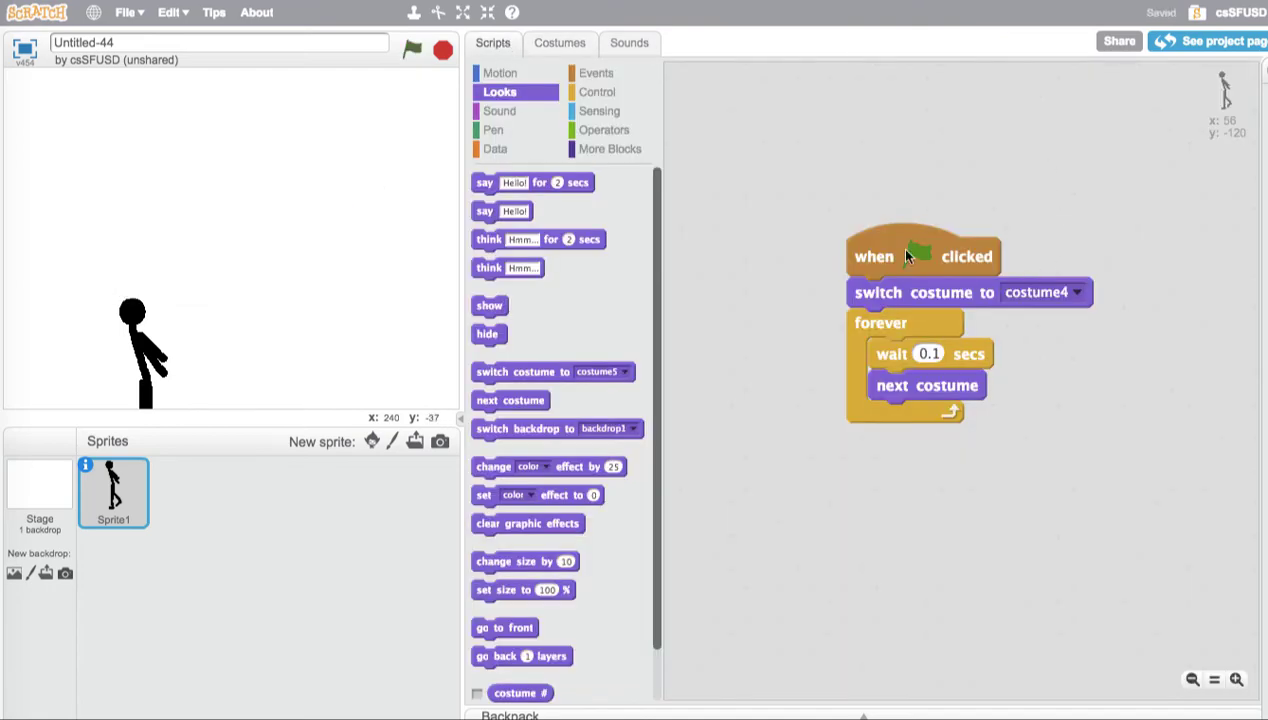
Run the stick figure's animation and reposition the whole figure near the middle of the stage, restarting the script to check it
click(411, 47)
drag(148, 365, 308, 233)
click(411, 49)
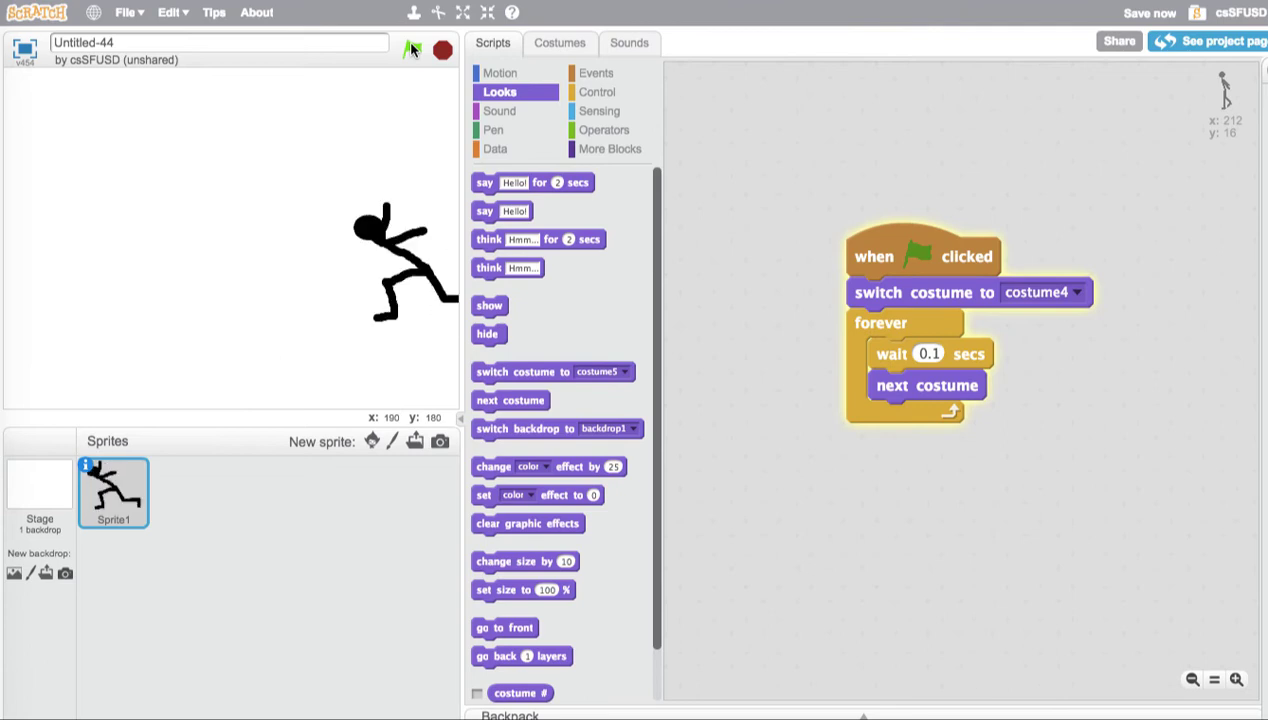
click(441, 56)
drag(445, 235, 304, 234)
click(409, 54)
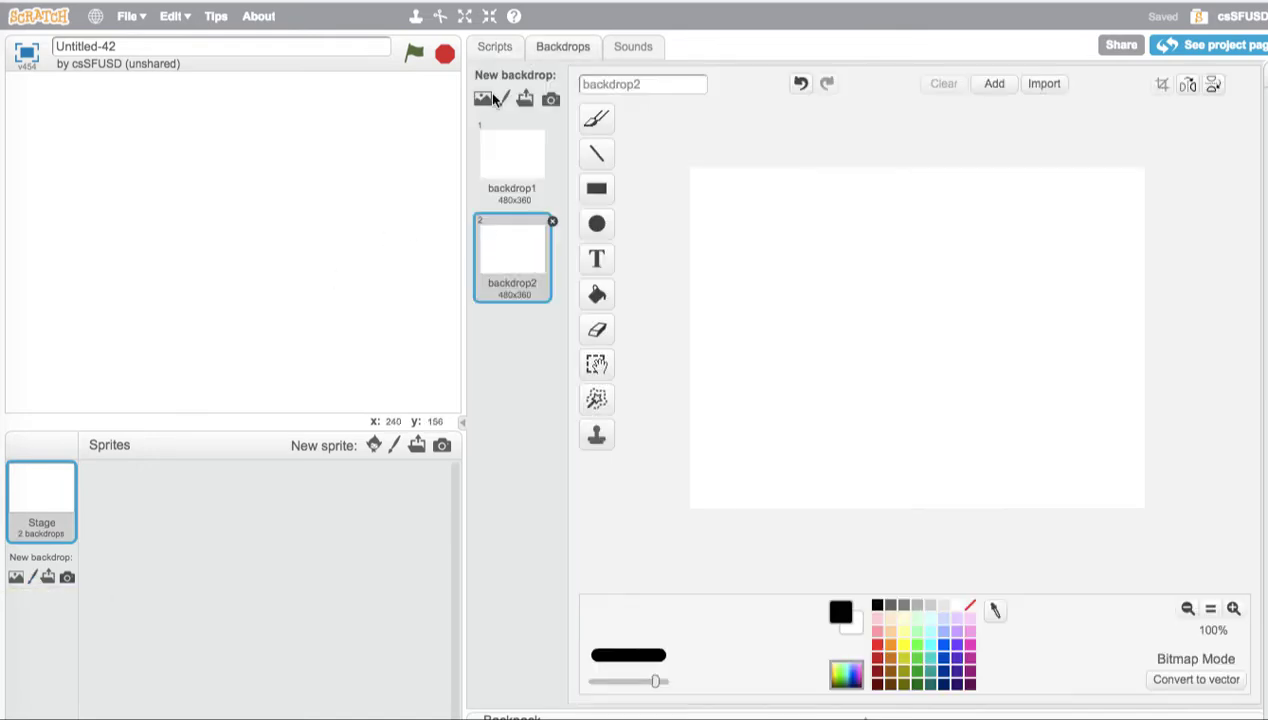
Add a third blank backdrop and brush an uneven black ground line across the lower part of backdrop1, backdrop2 and backdrop3
click(501, 98)
click(518, 134)
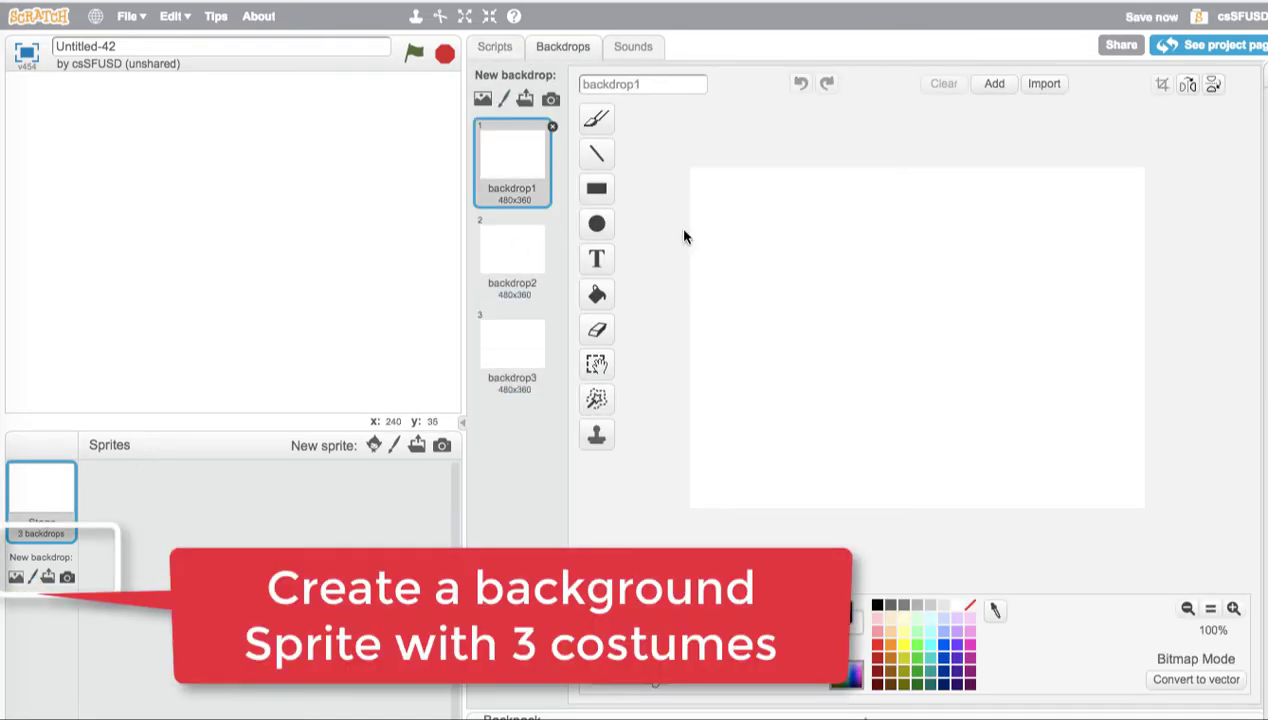
click(592, 119)
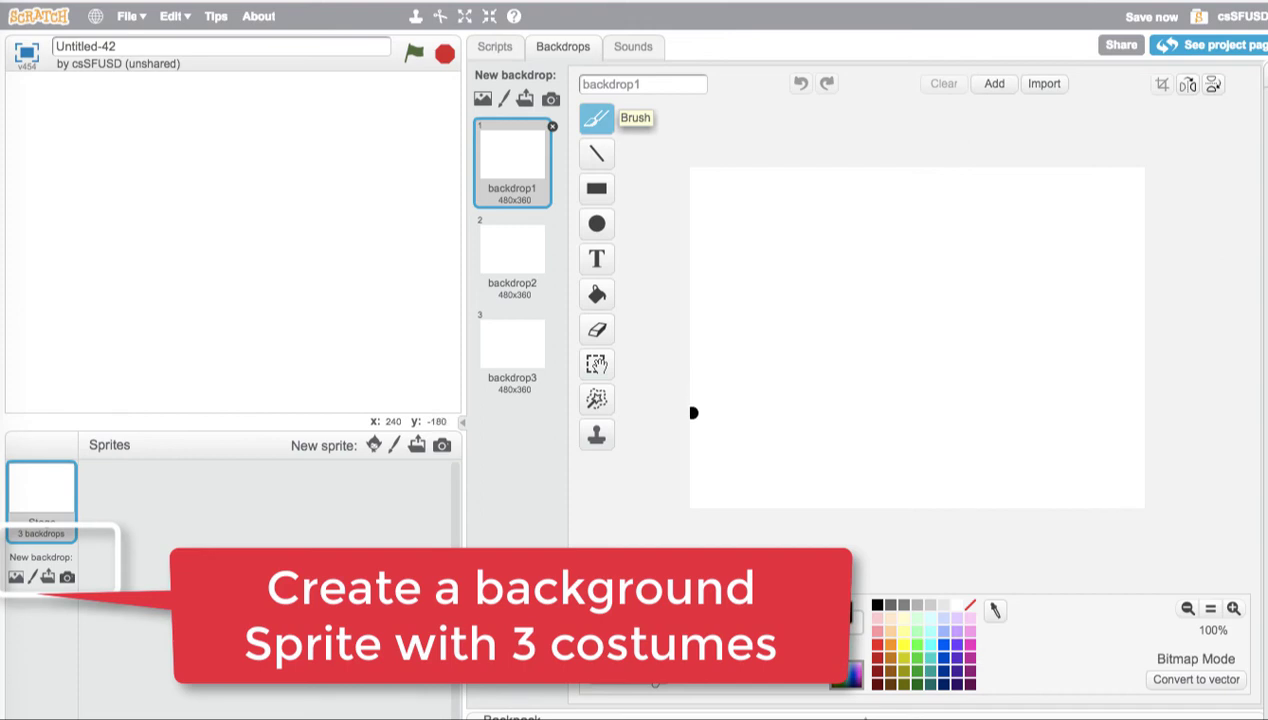
mouse_move(690, 435)
mouse_down()
mouse_move(855, 437)
mouse_move(943, 459)
mouse_move(1000, 440)
mouse_move(1144, 437)
mouse_move(928, 446)
mouse_move(675, 424)
mouse_move(818, 416)
mouse_move(916, 444)
mouse_move(1148, 442)
mouse_up()
click(525, 260)
click(519, 340)
Fill the area below the ground line with black in backdrop3, backdrop2 and backdrop1
click(597, 294)
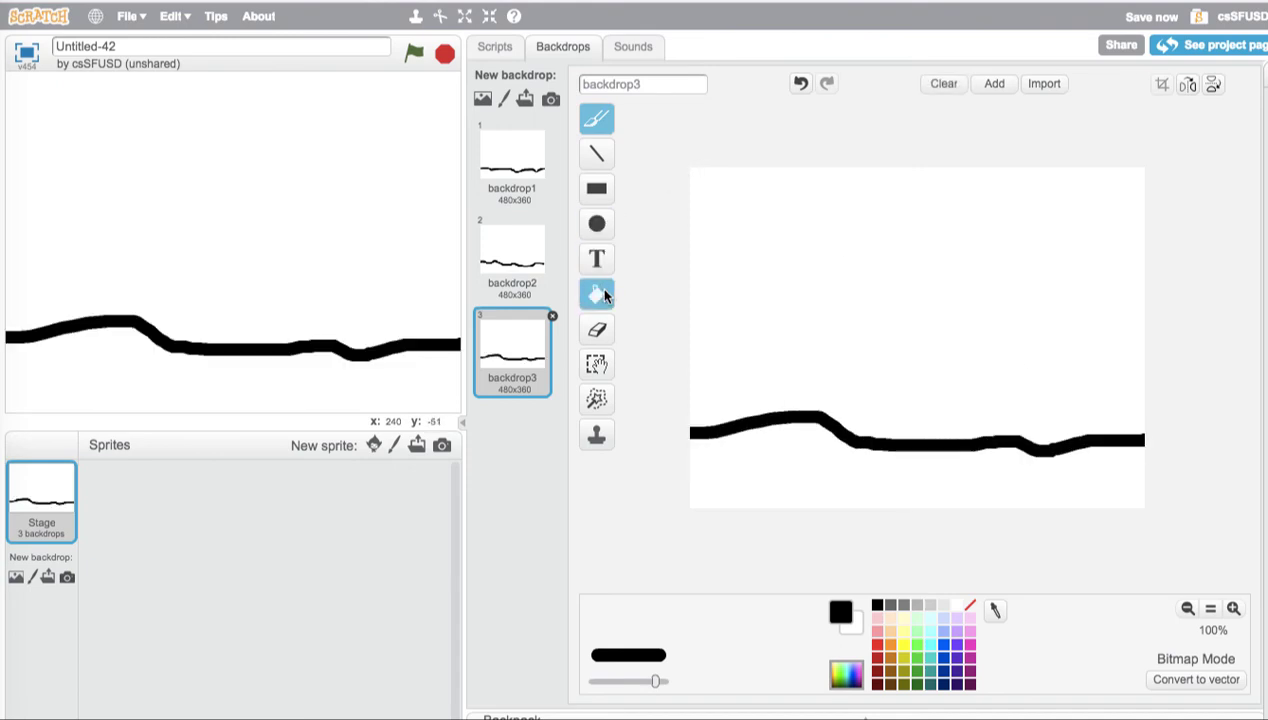
click(750, 444)
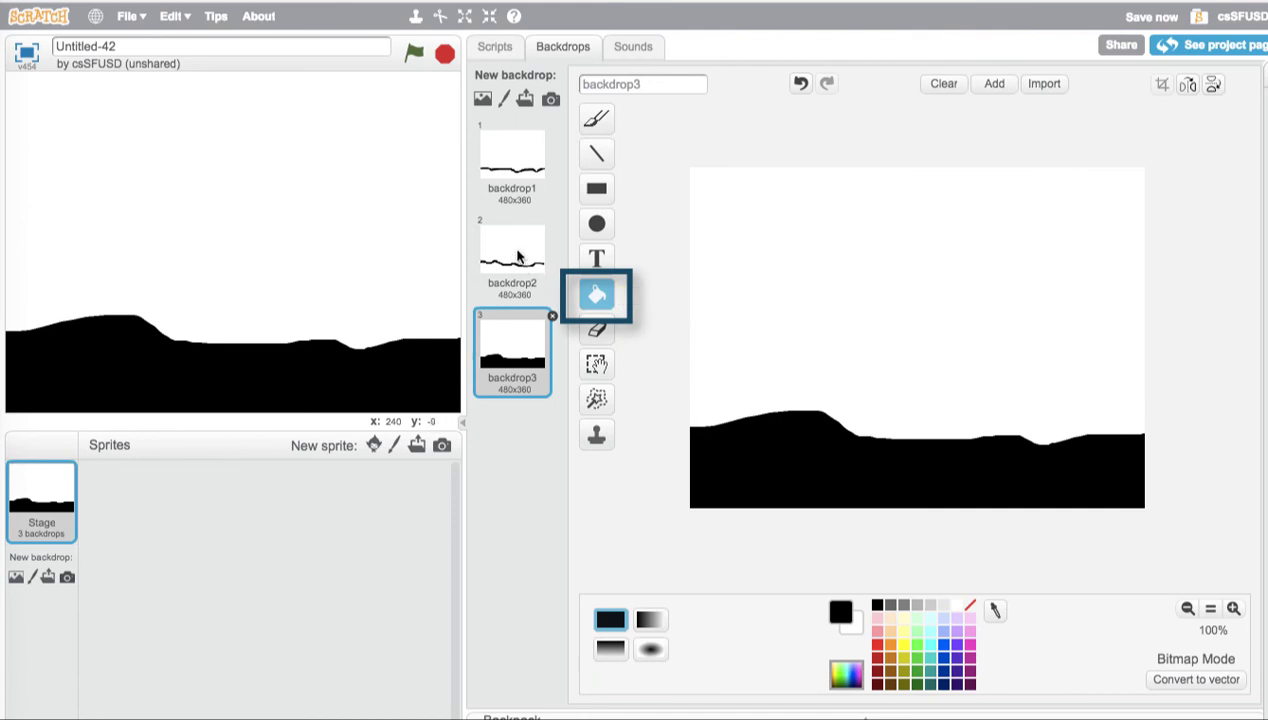
click(512, 255)
click(597, 294)
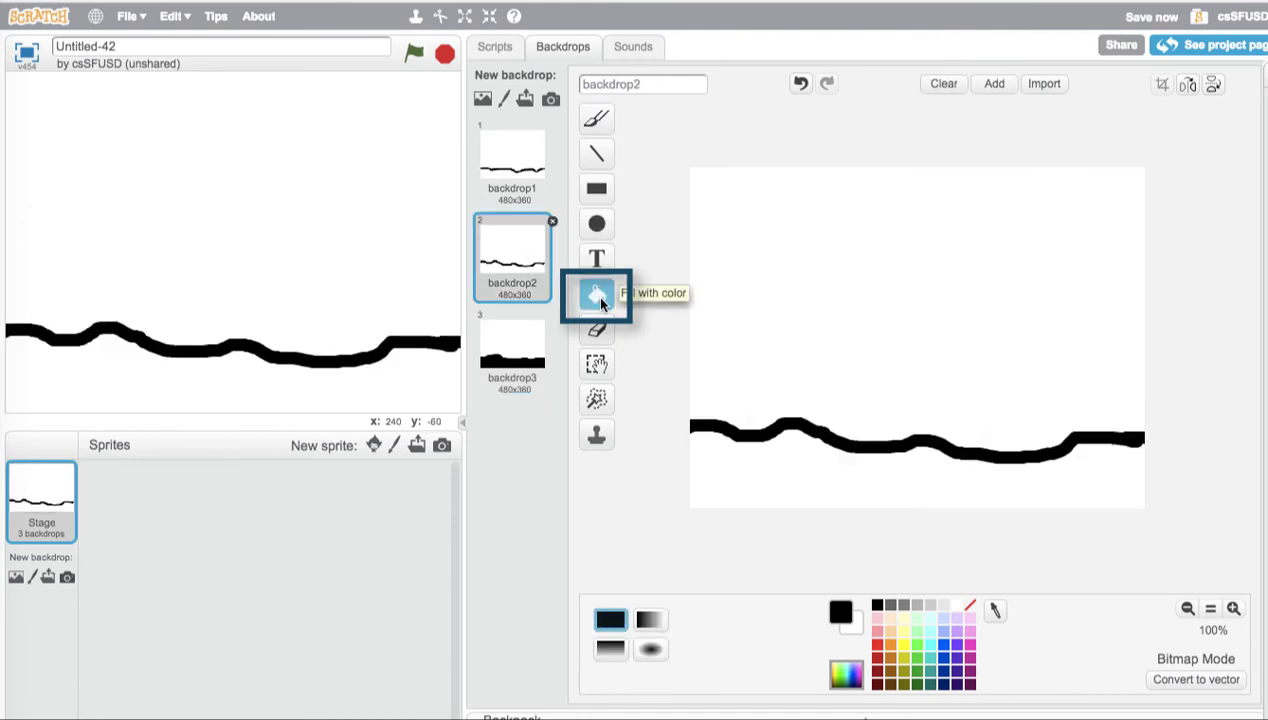
click(814, 463)
click(515, 160)
click(778, 470)
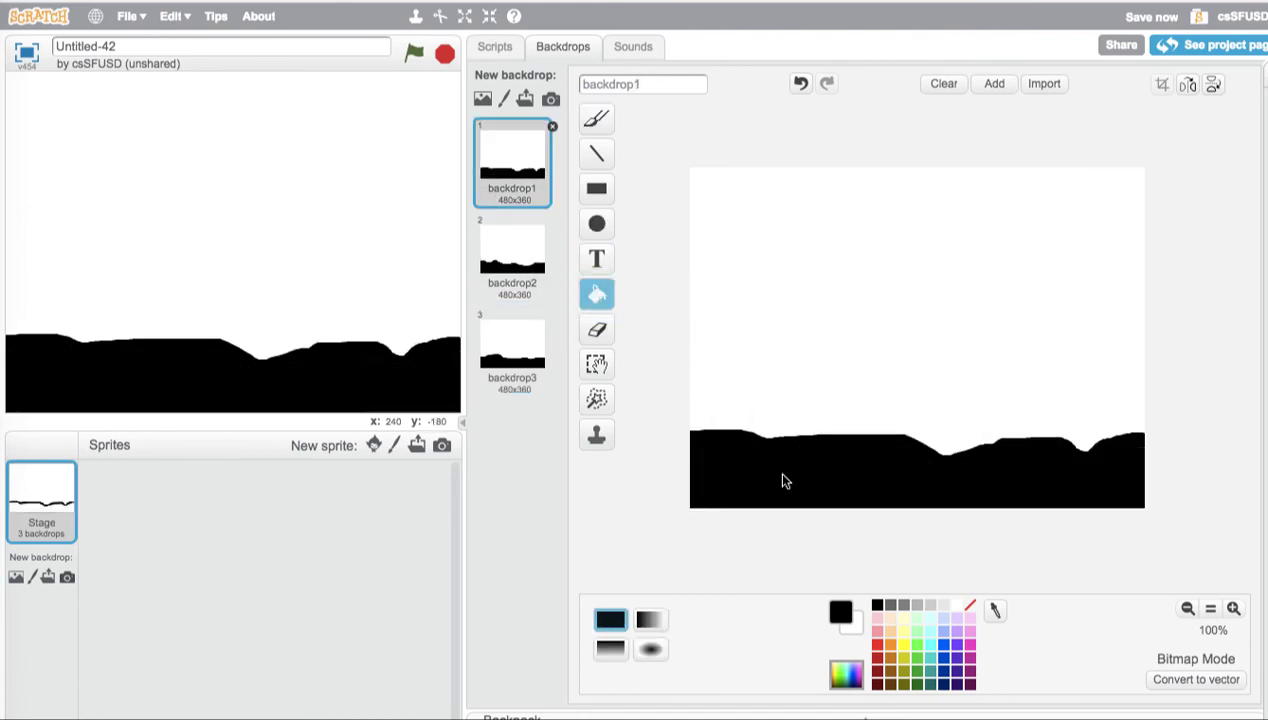
Fill the sky above the ground with purple in backdrop1, backdrop2 and backdrop3
click(960, 657)
click(791, 266)
click(537, 262)
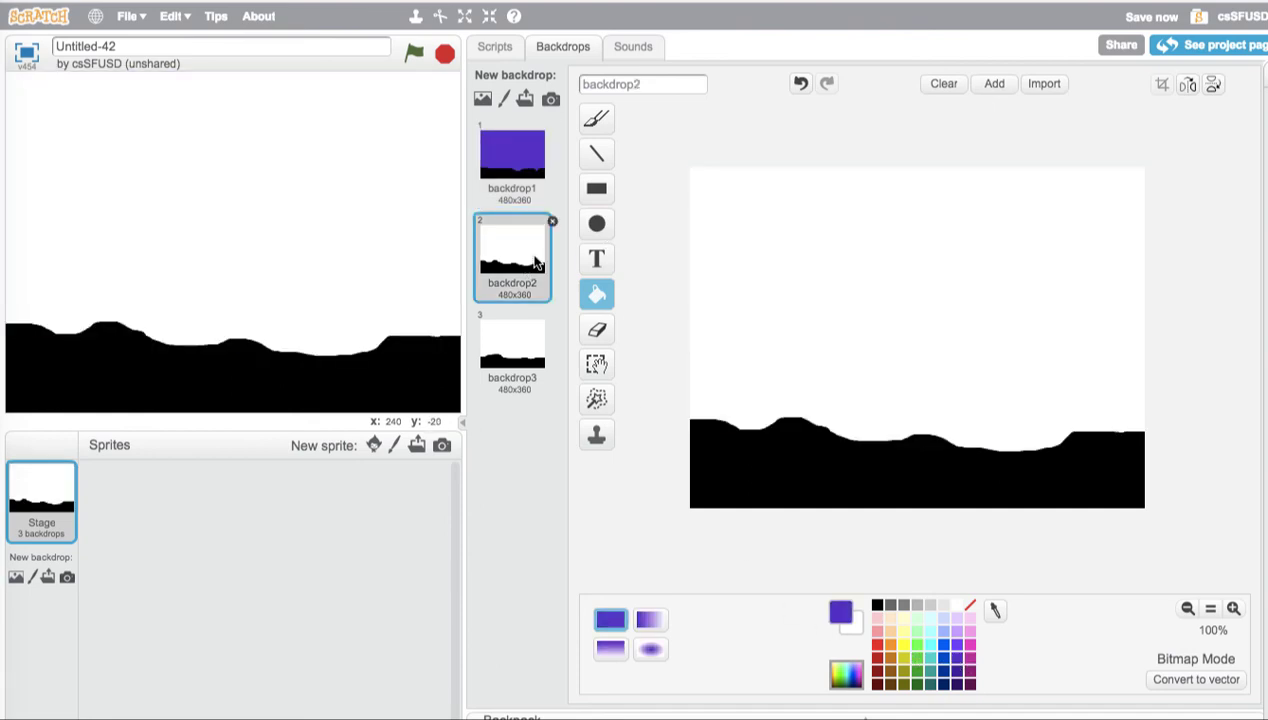
click(717, 305)
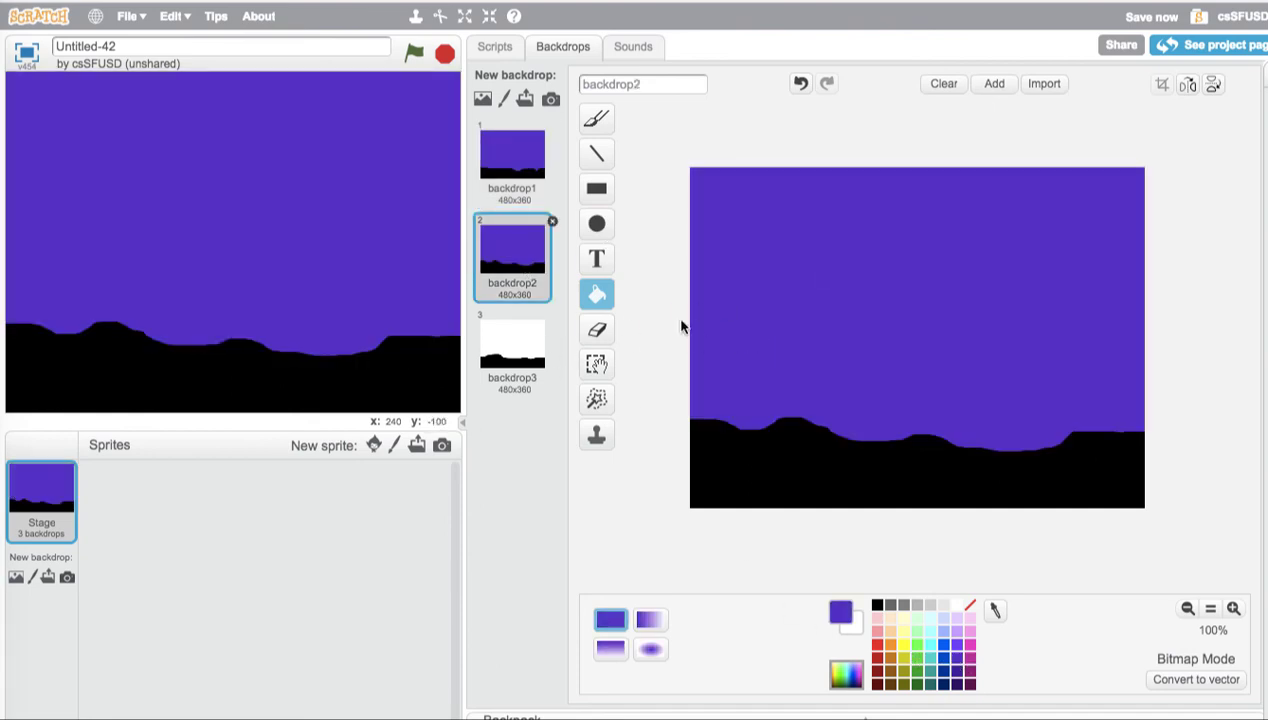
click(518, 342)
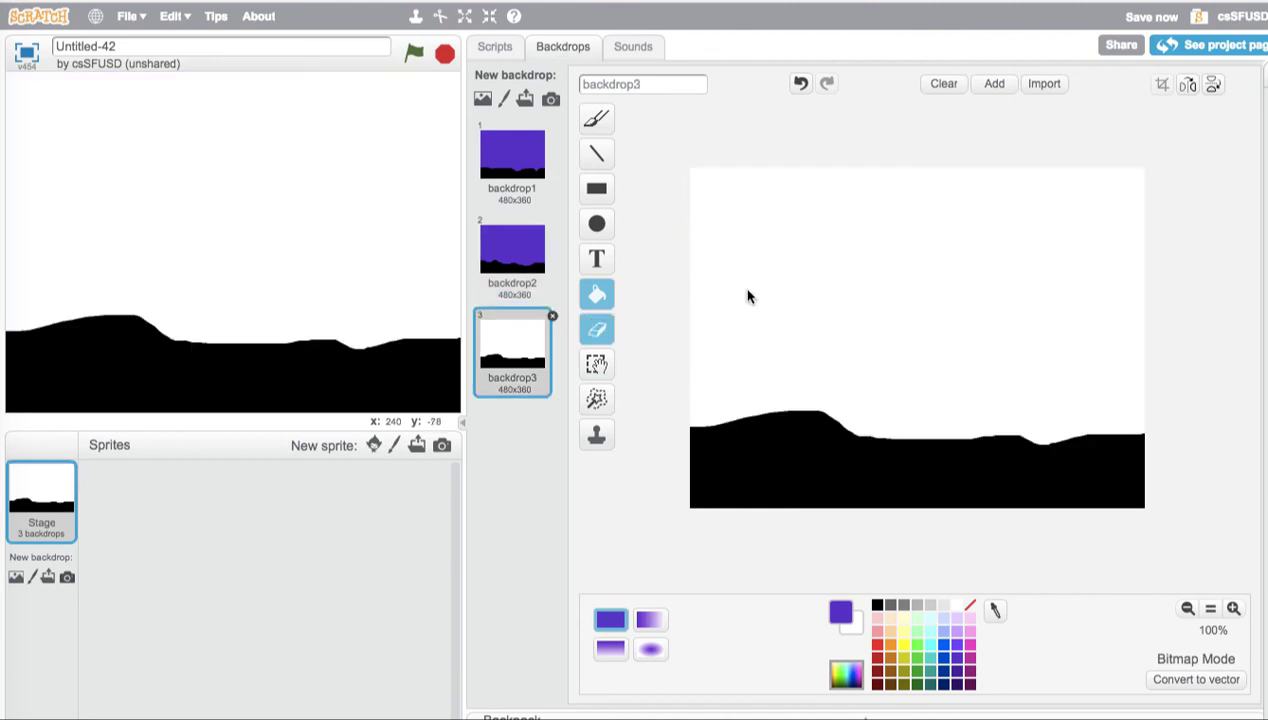
click(883, 290)
Start a stage script with a green-flag event block and a forever loop containing a wait block
click(492, 50)
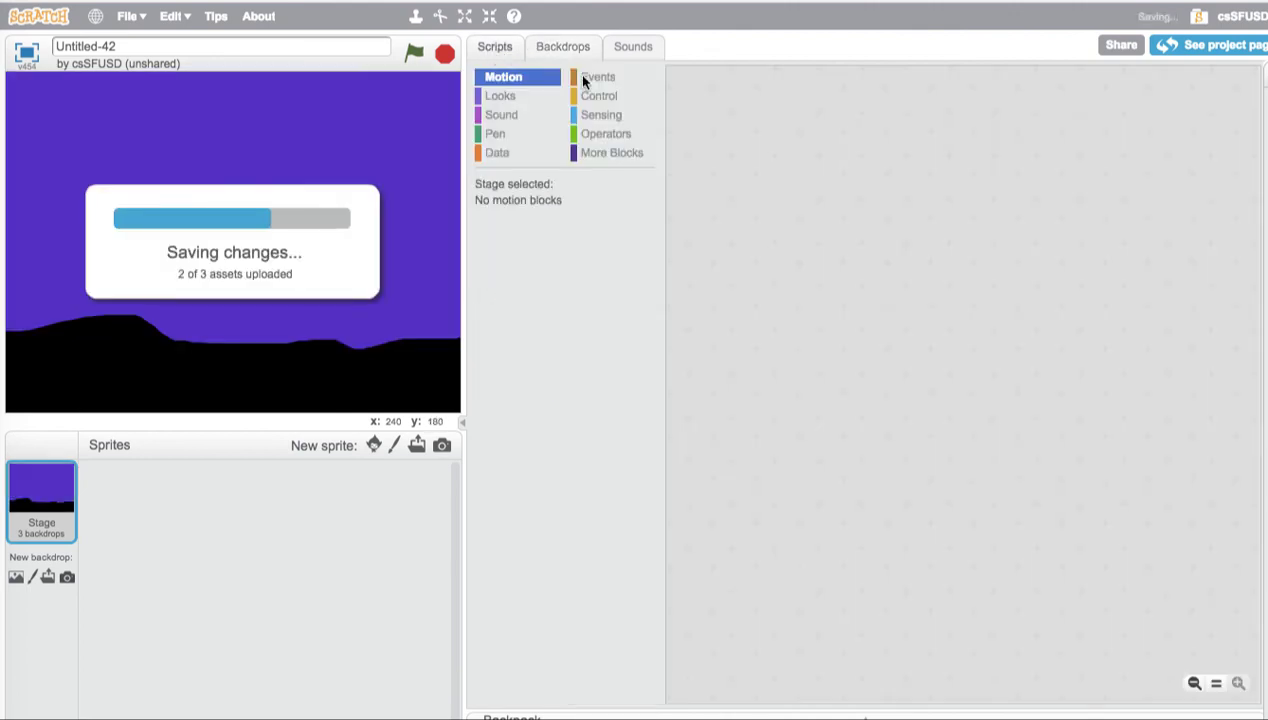
click(580, 76)
drag(544, 199, 863, 200)
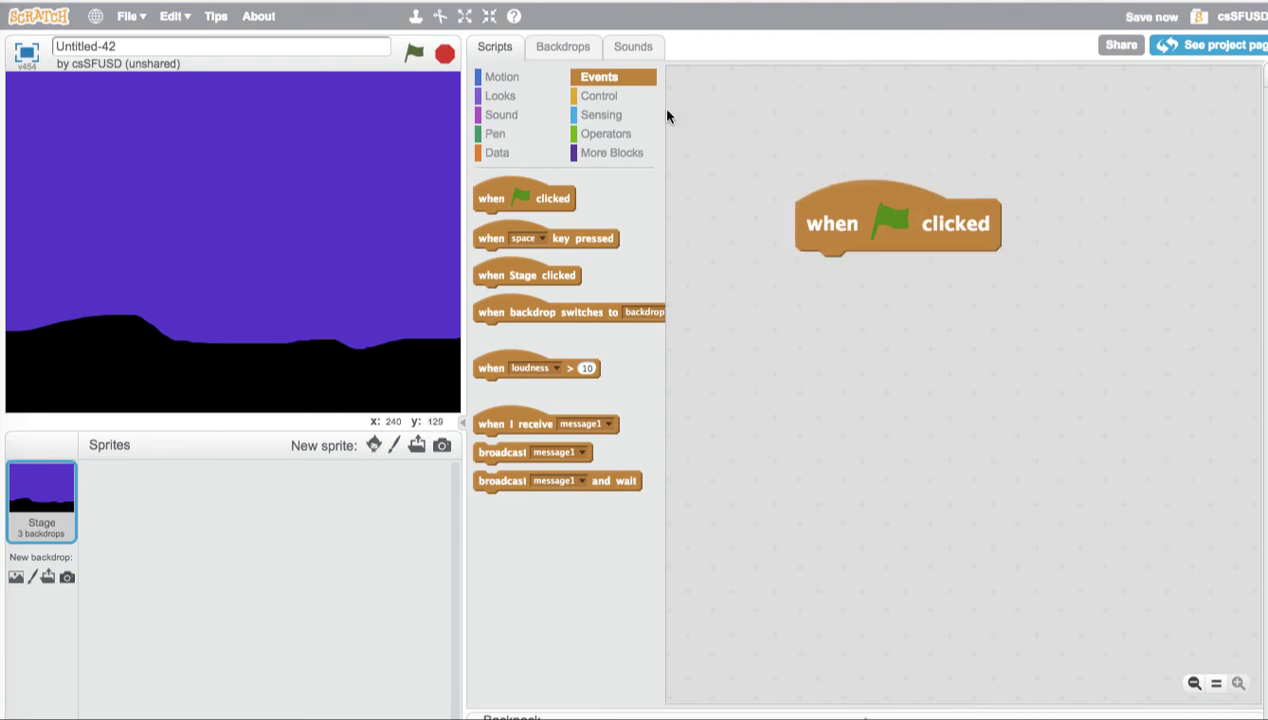
click(601, 96)
drag(492, 268, 860, 275)
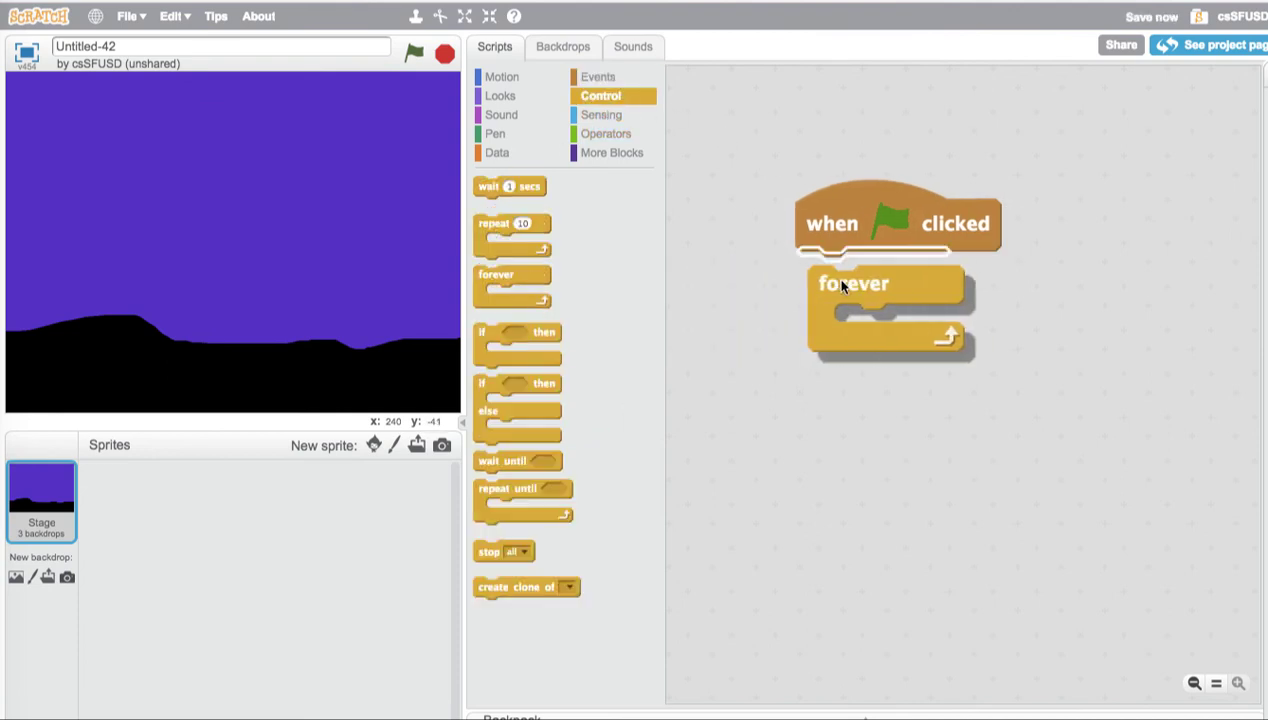
drag(486, 190, 796, 312)
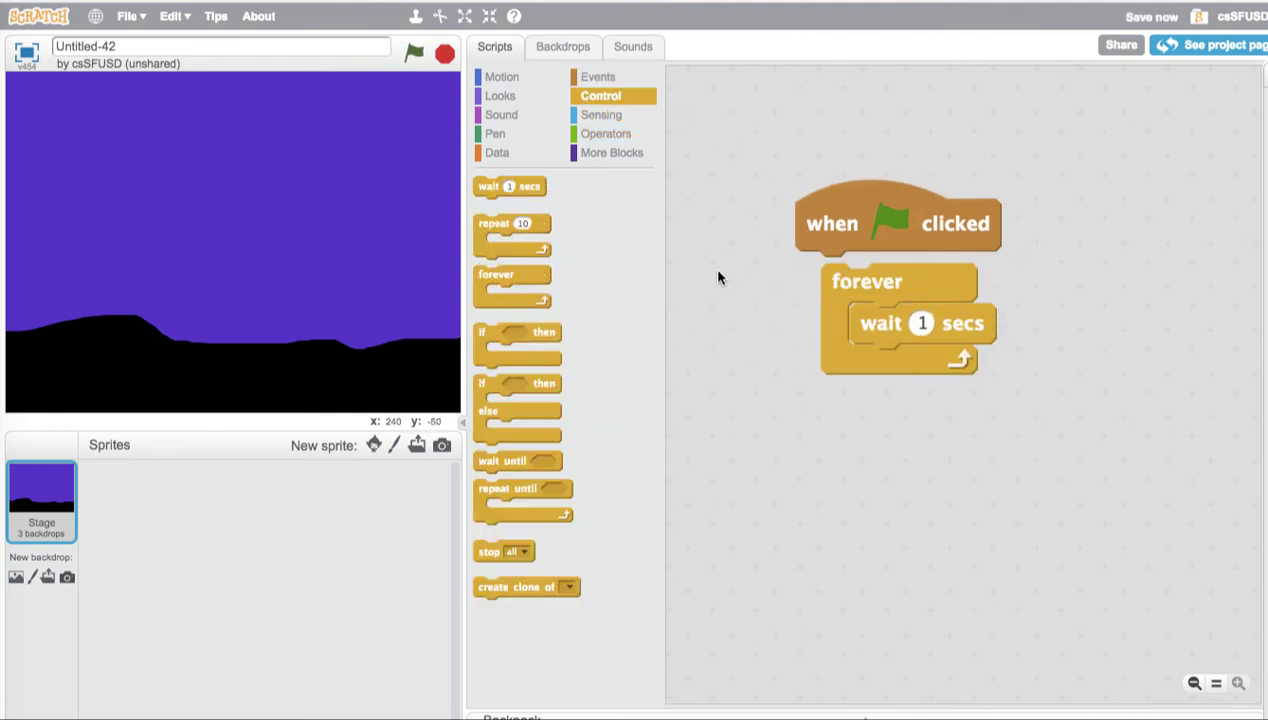
Complete the stage script with a switch to backdrop3 before the loop and a 0.1-second wait followed by next backdrop inside it, and run it
click(503, 93)
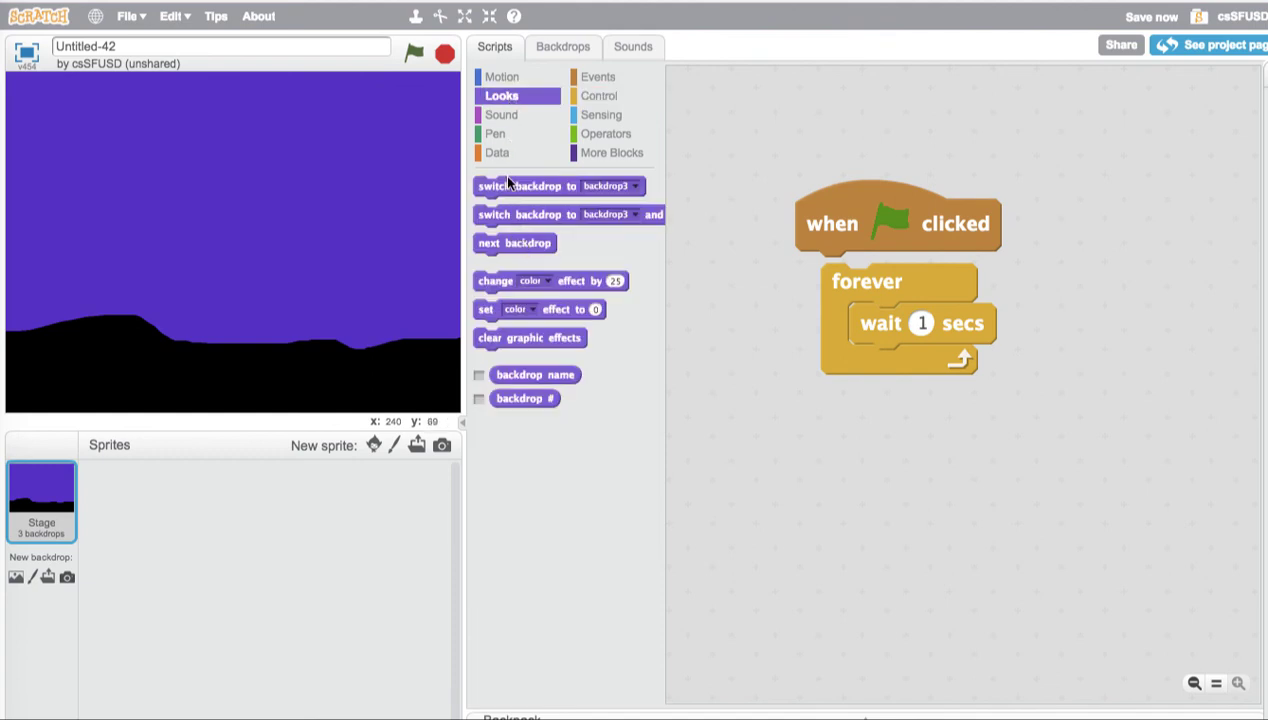
drag(512, 251, 885, 341)
drag(562, 224, 836, 262)
click(887, 355)
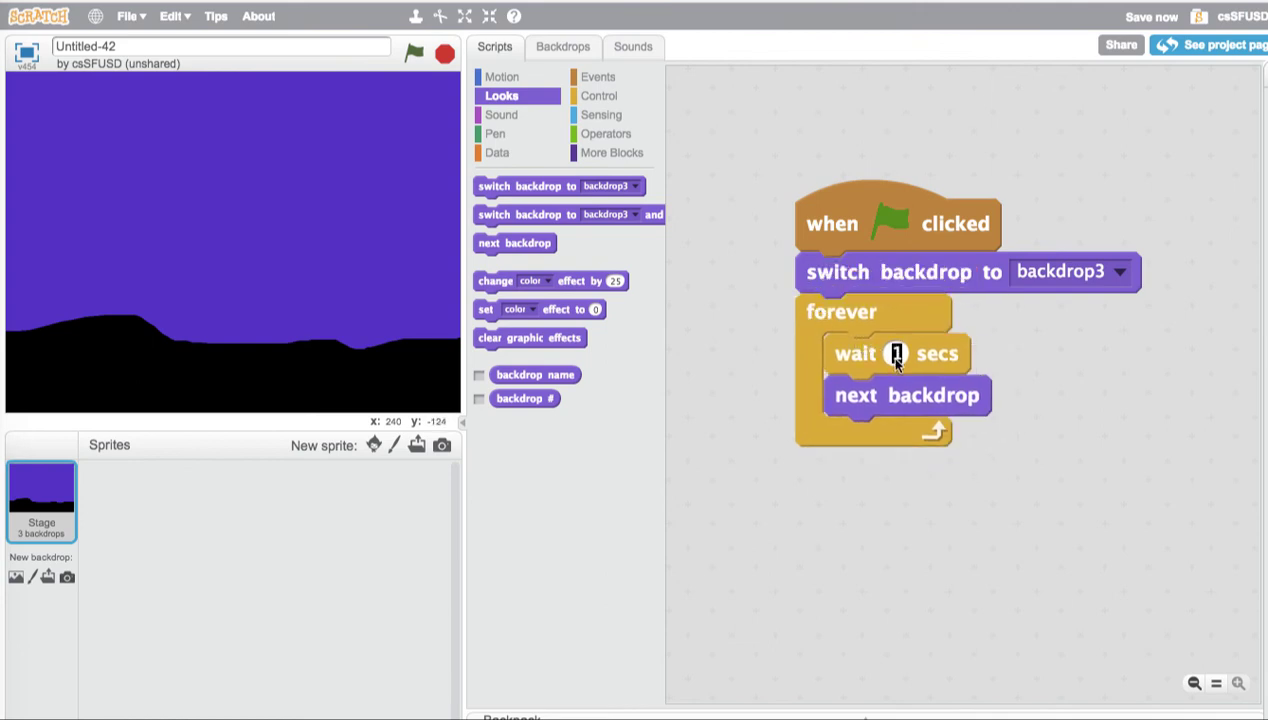
text(0.1)
click(415, 52)
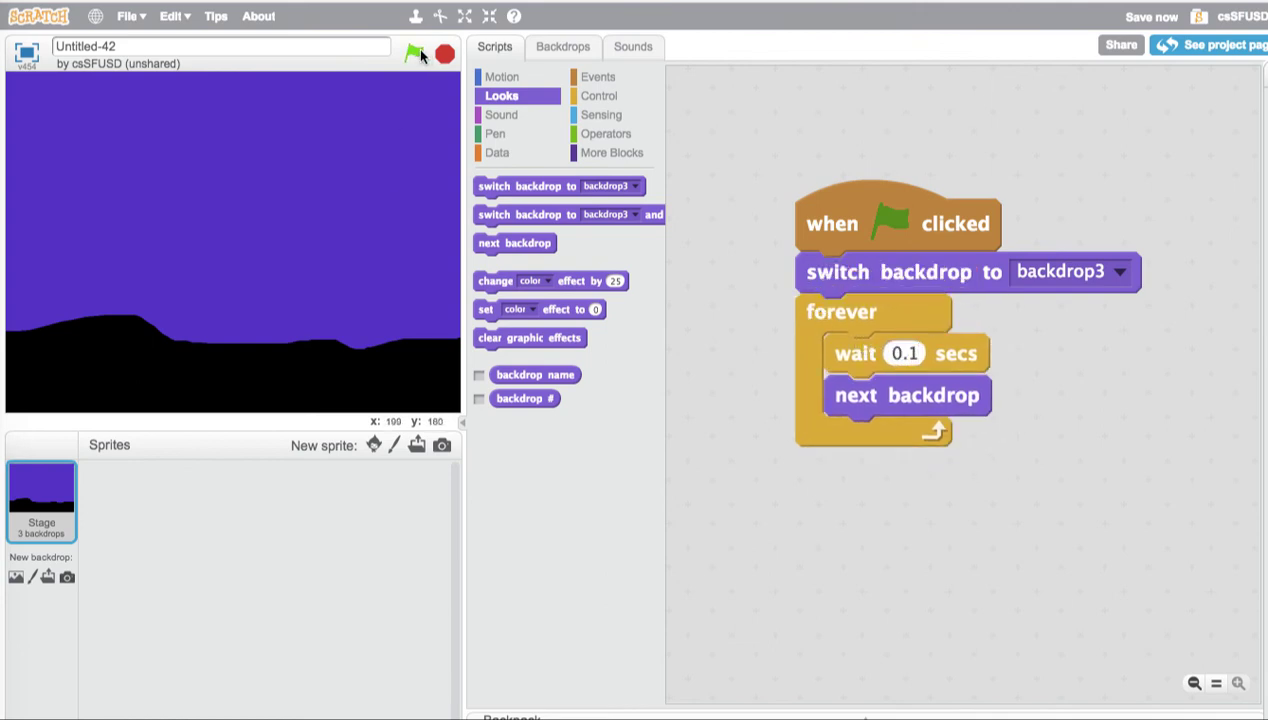